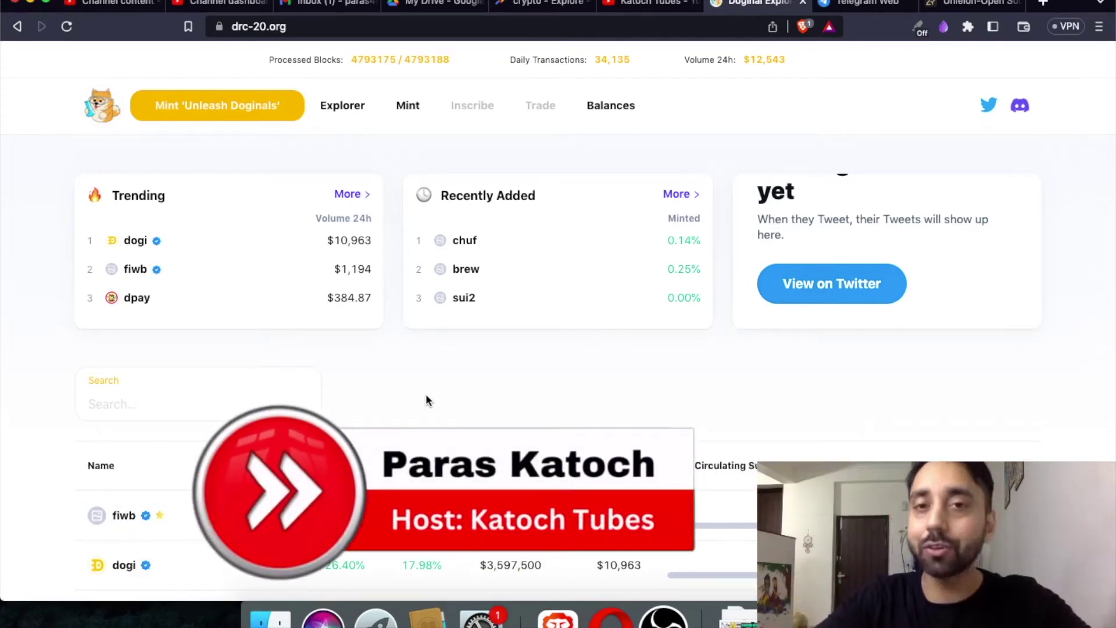
# Scroll down through the current page and back up a little.
pyautogui.scroll(-6, 426, 396)
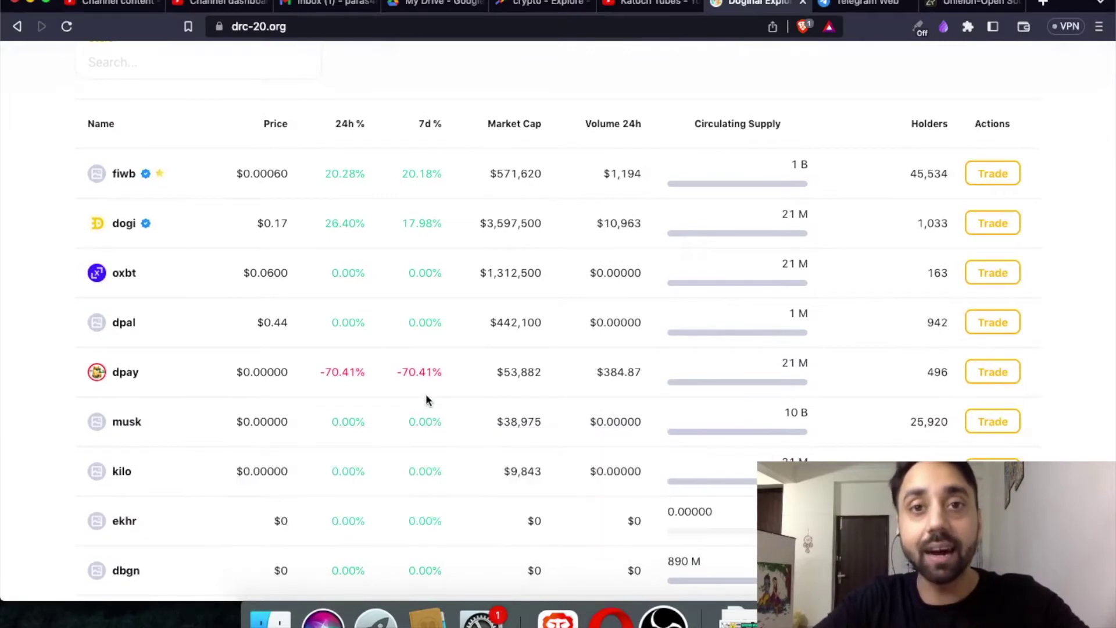
pyautogui.scroll(-1, 426, 399)
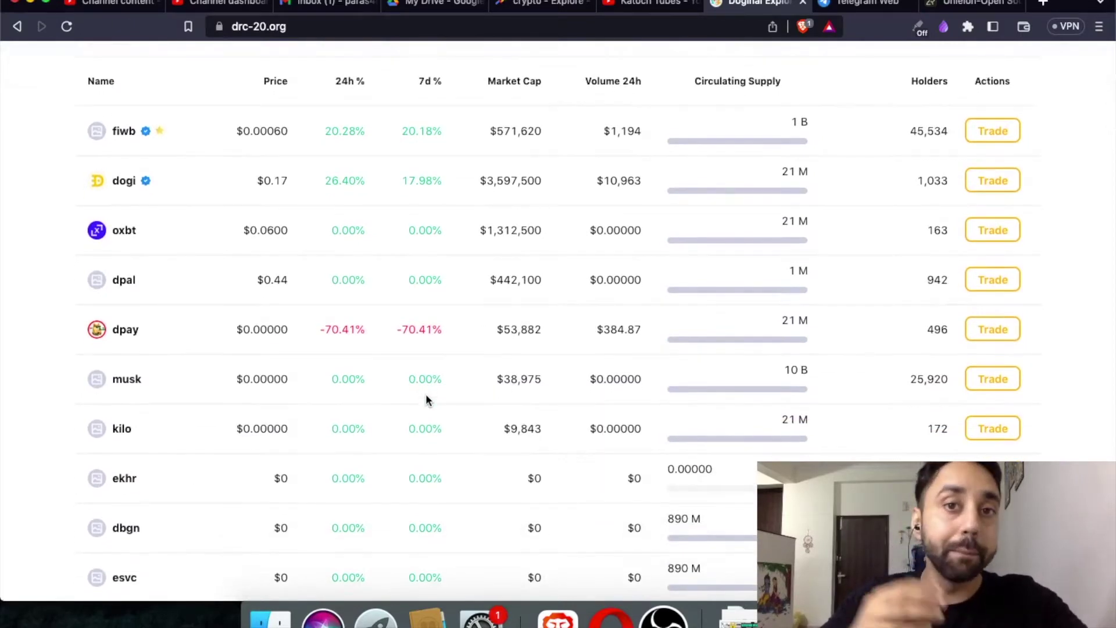
pyautogui.scroll(-2, 426, 398)
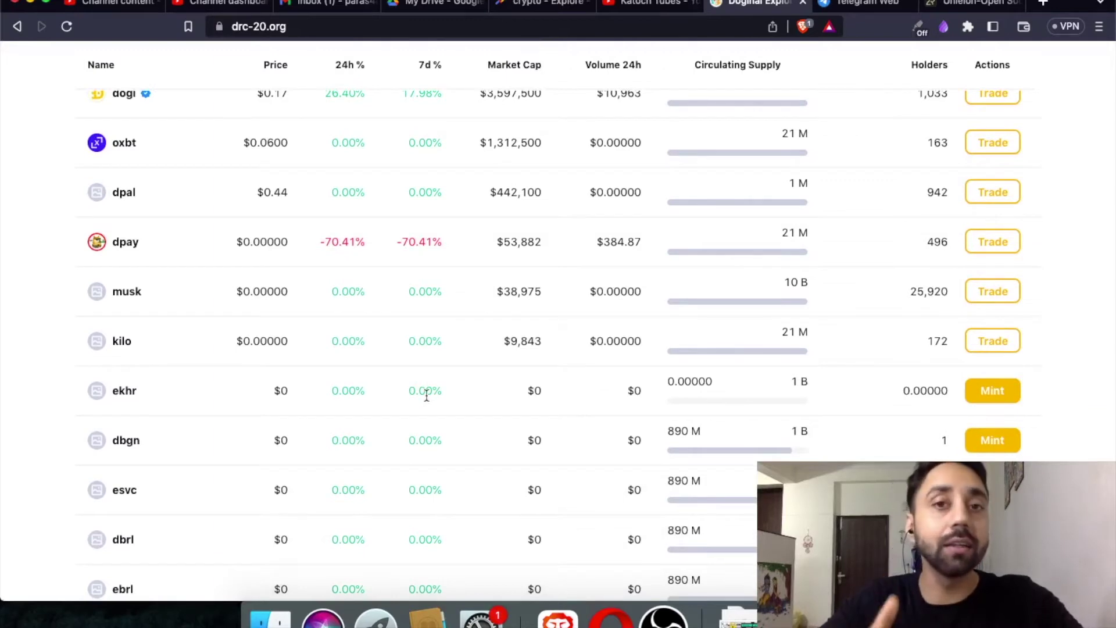
pyautogui.scroll(-5, 426, 395)
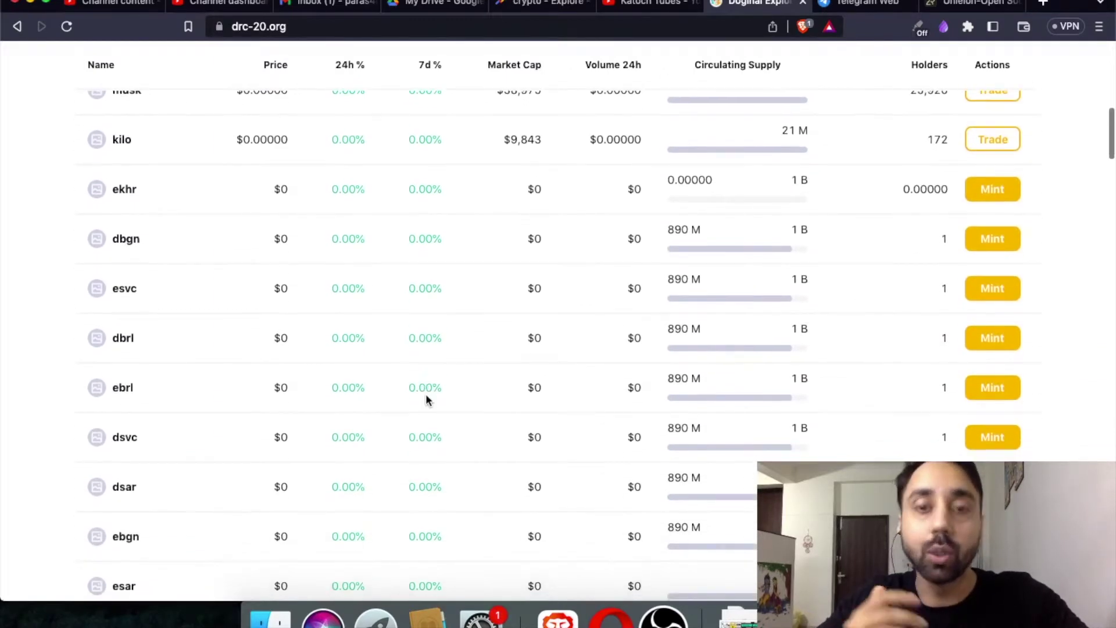
pyautogui.scroll(15, 427, 400)
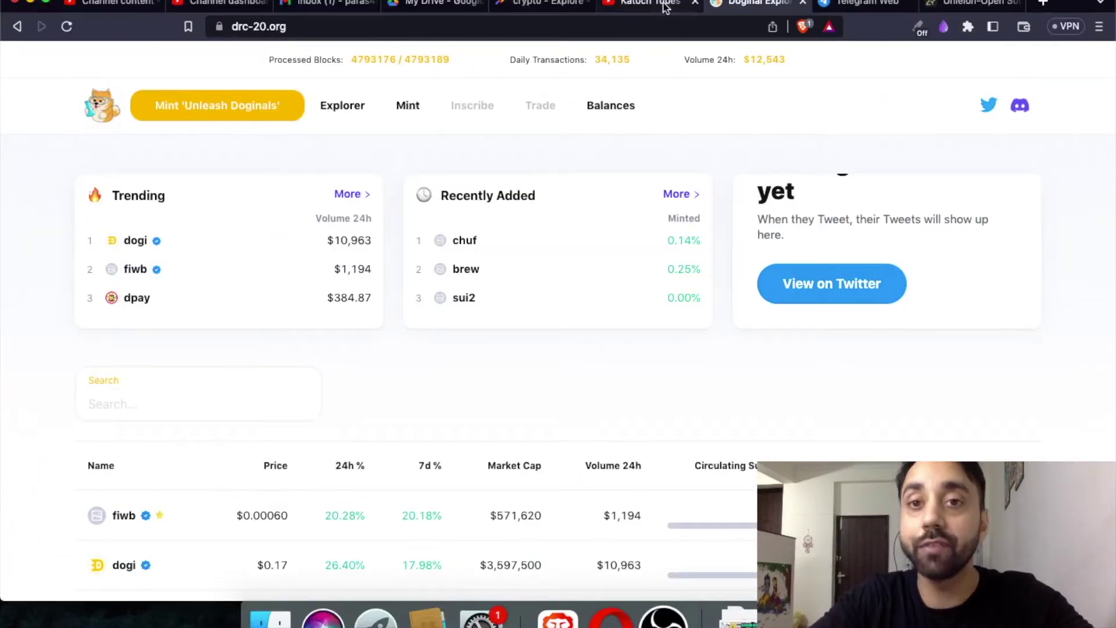
# Switch to the YouTube Videos tab, look over the DRC 20 video thumbnails, then go to Unielon.
pyautogui.hotkey('ctrl', 'shift', 'Tab')
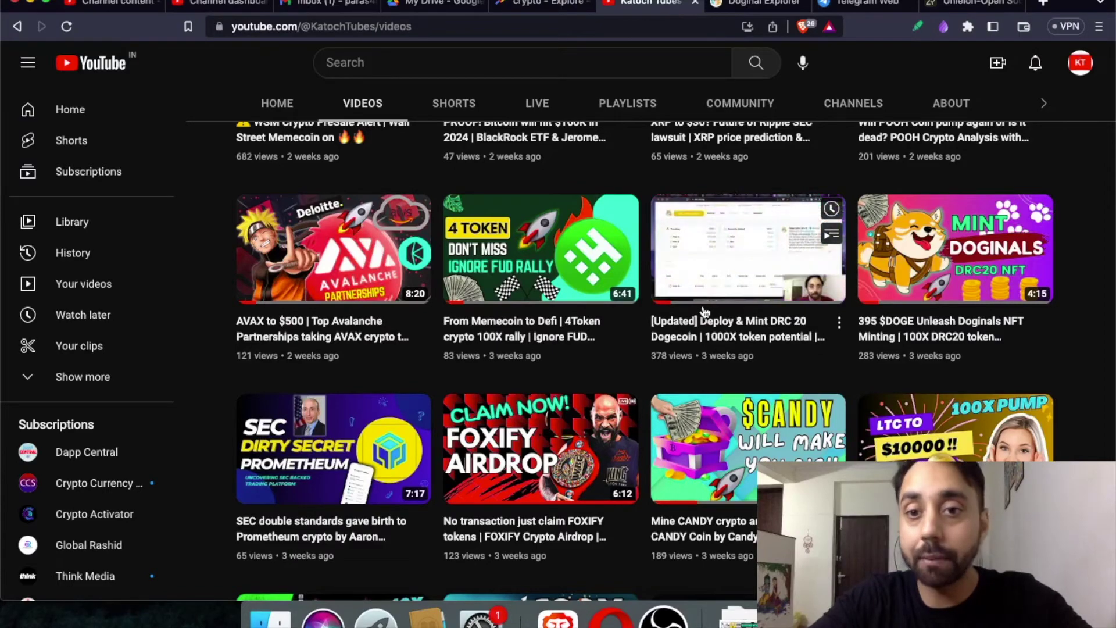
pyautogui.scroll(-1, 794, 364)
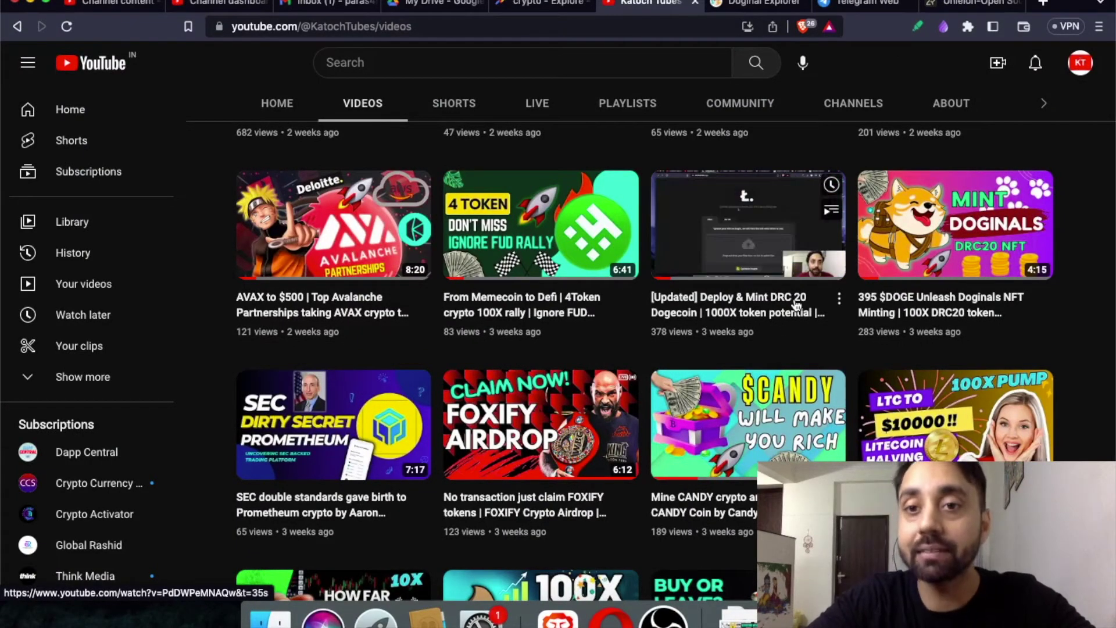
pyautogui.moveTo(890, 322)
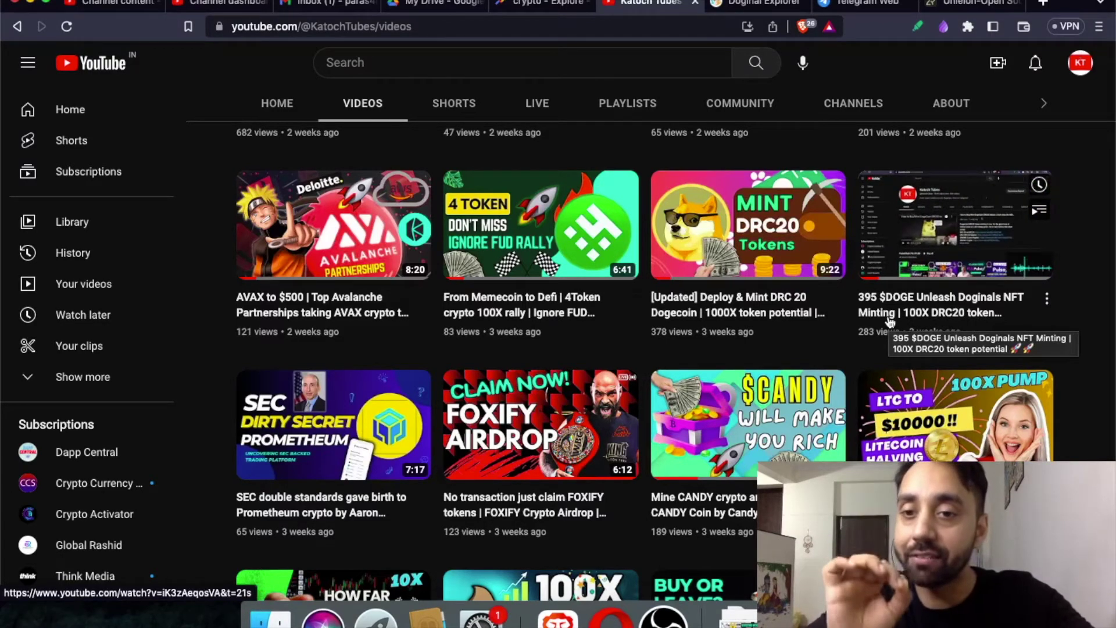
pyautogui.moveTo(753, 329)
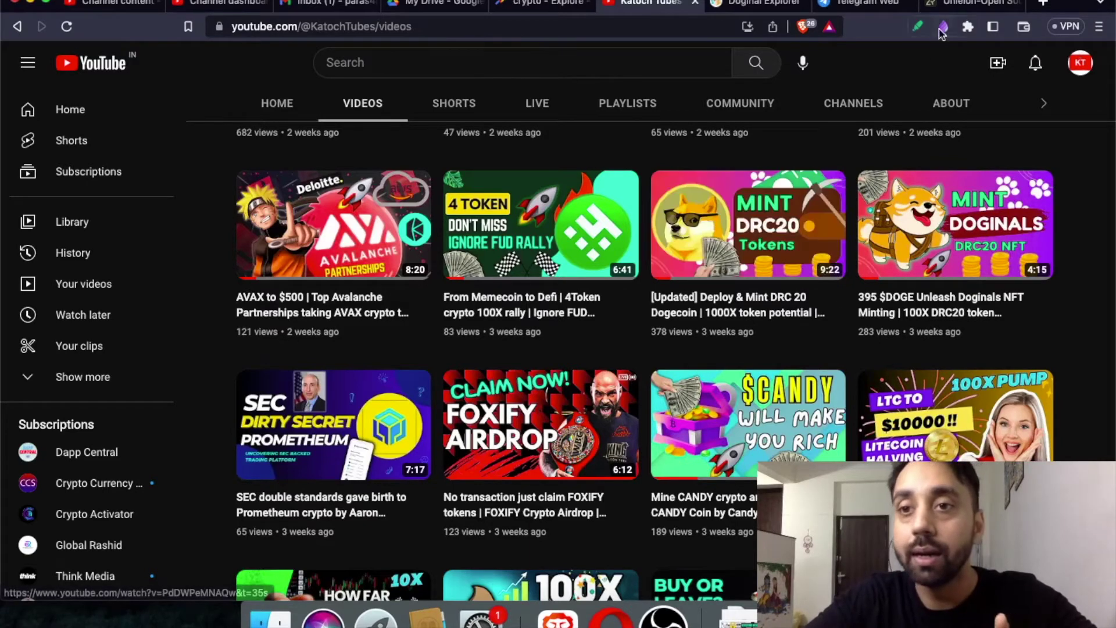
pyautogui.click(946, 8)
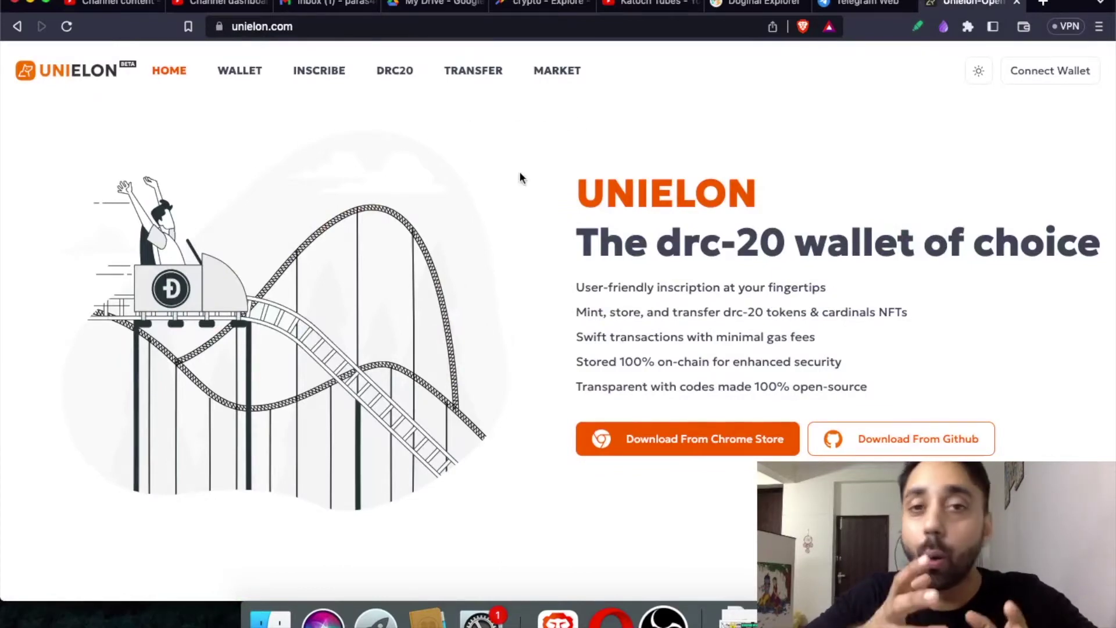
# Glance at Doginal Explorer, scroll the Unielon home page to its footer, then open the extension's store page.
pyautogui.click(759, 3)
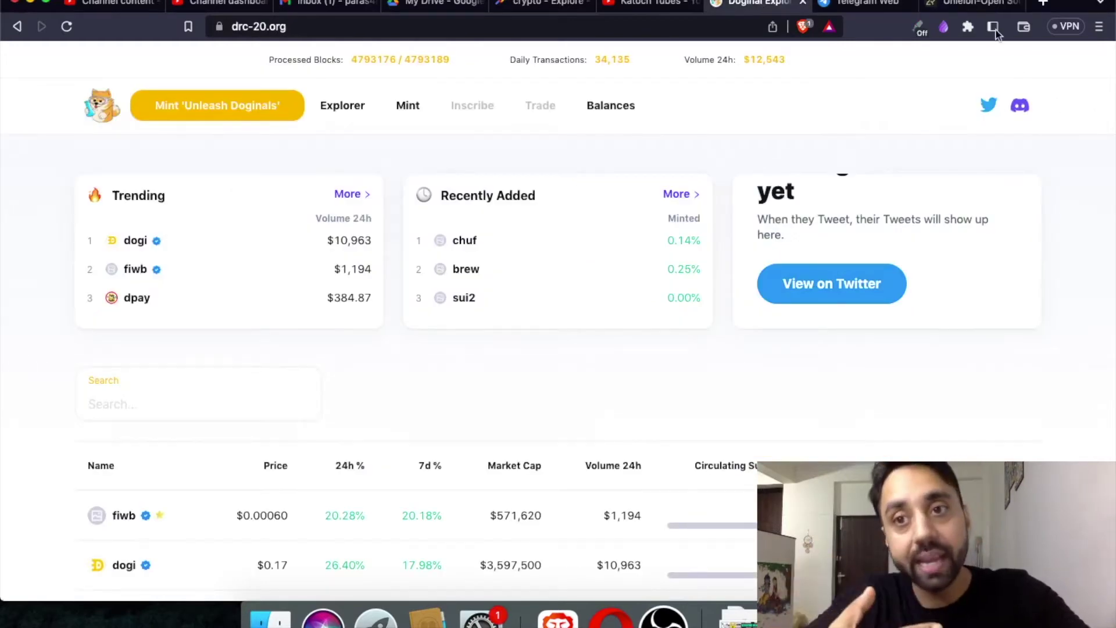
pyautogui.click(981, 5)
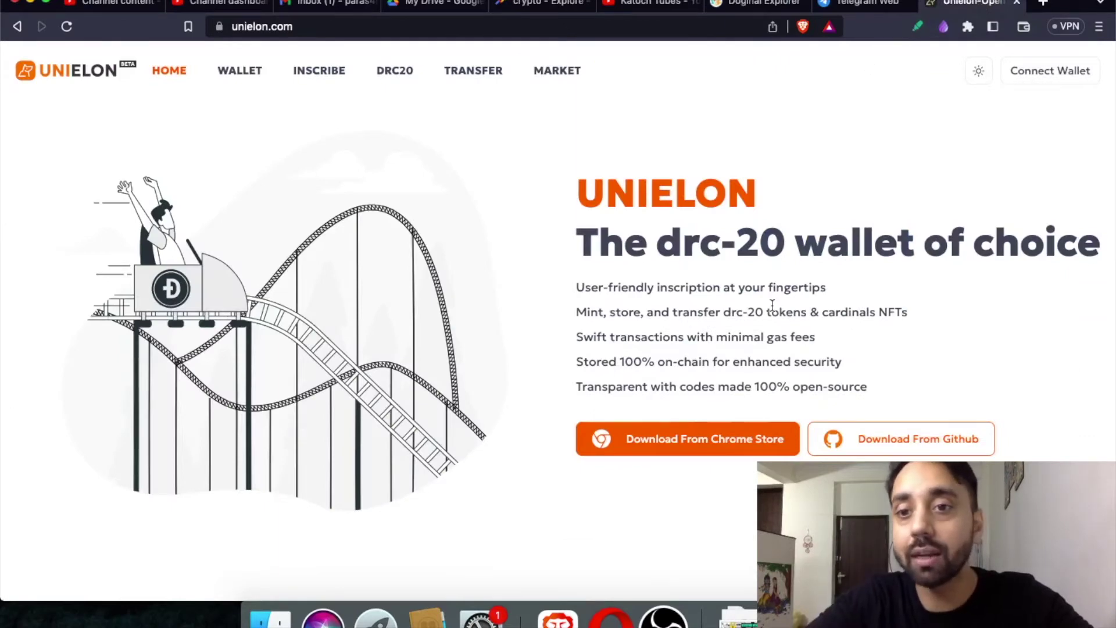
pyautogui.scroll(-2, 960, 276)
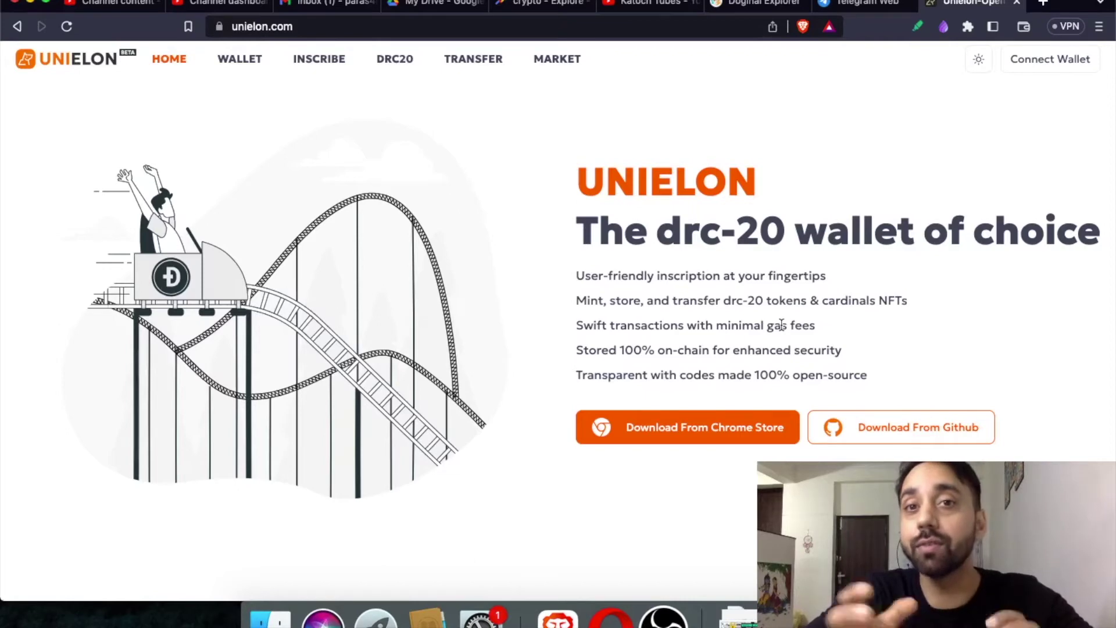
pyautogui.scroll(-2, 780, 326)
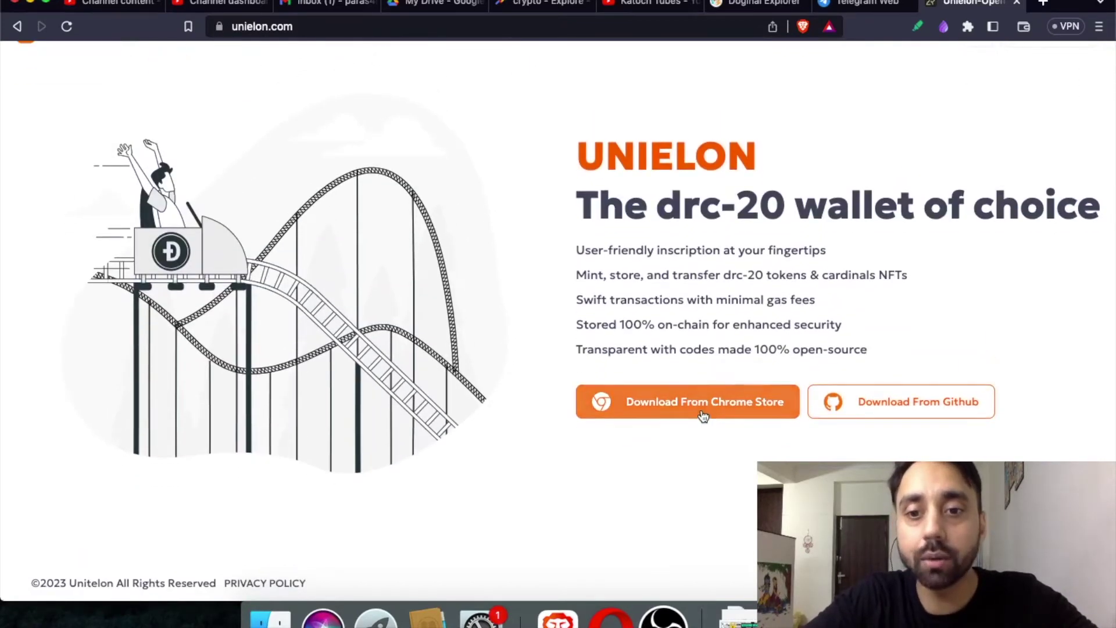
pyautogui.click(705, 414)
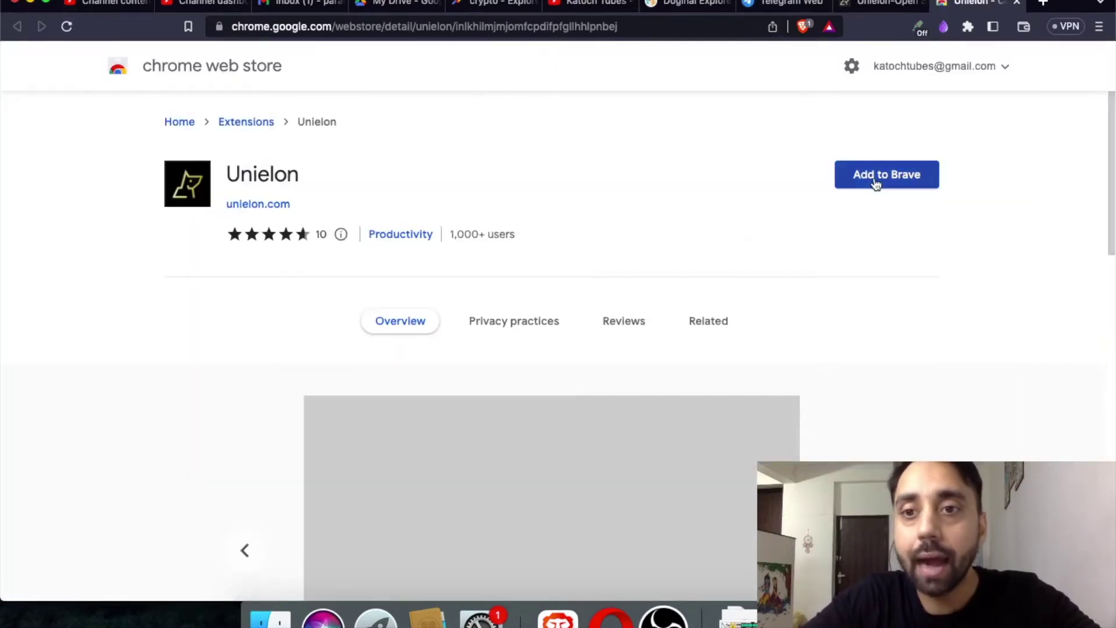
# Add the Unielon extension to Brave, confirm it, and check the installed extensions list.
pyautogui.click(872, 184)
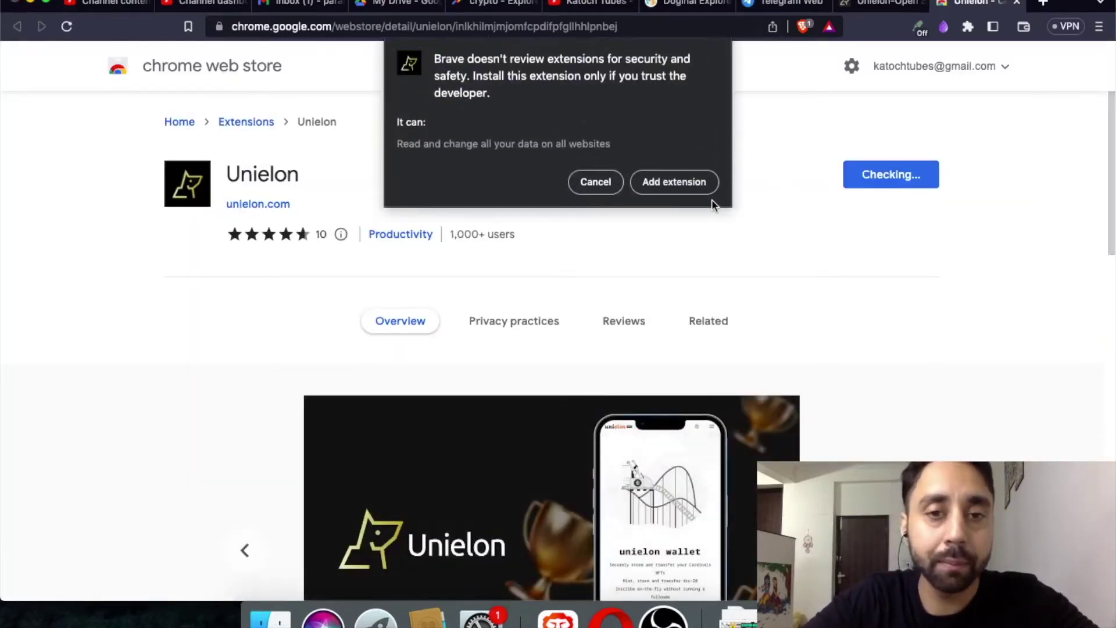
pyautogui.click(680, 183)
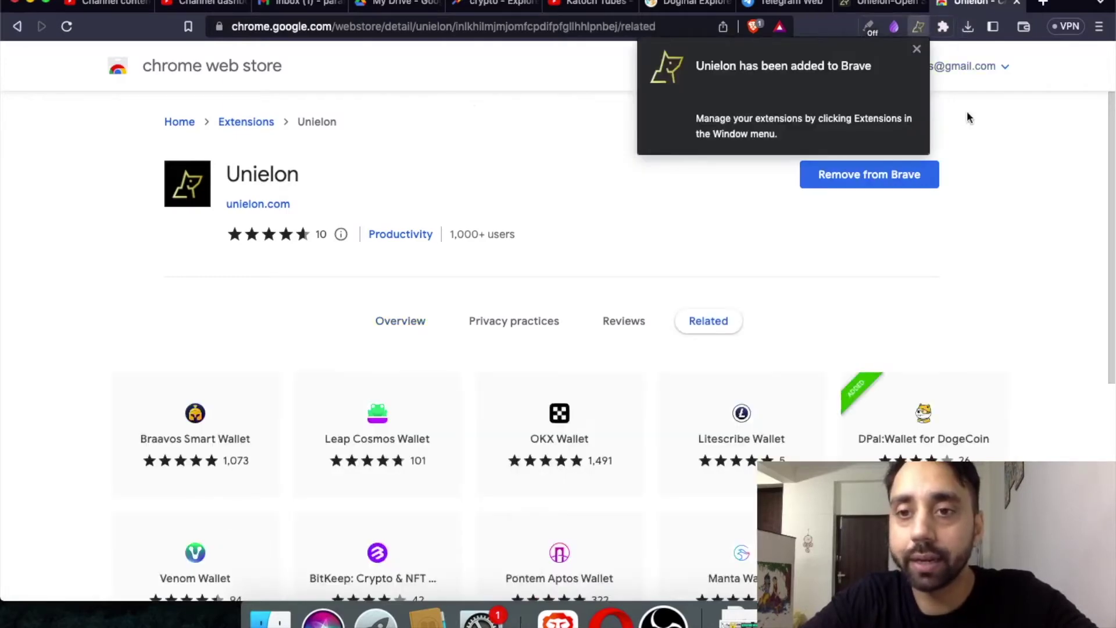
pyautogui.click(943, 26)
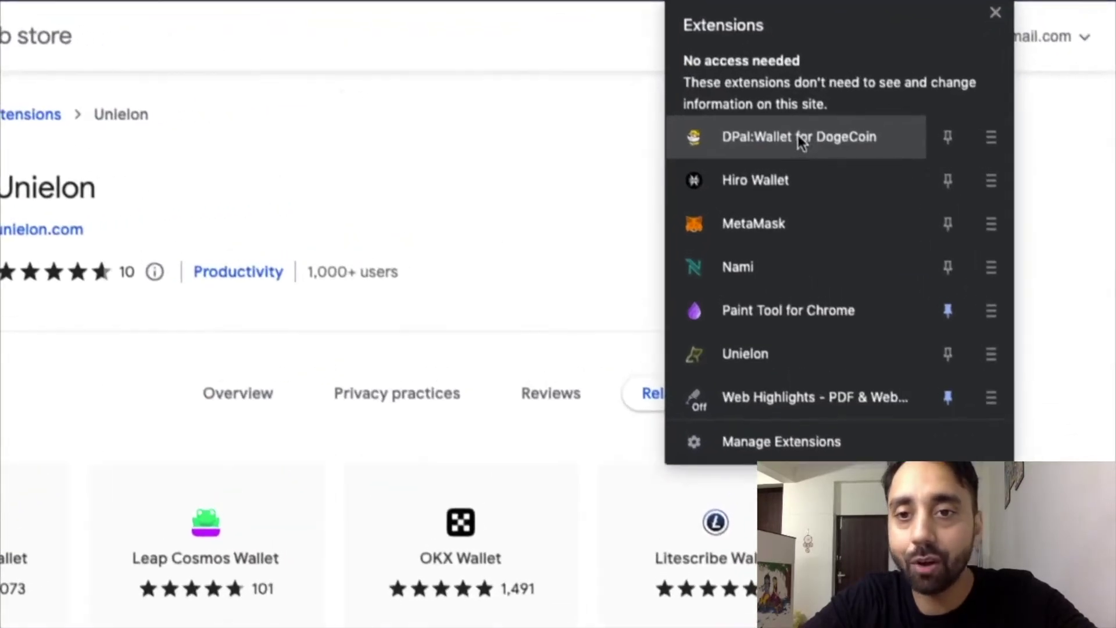
# Start a new Unielon wallet and set and confirm its password.
pyautogui.click(781, 355)
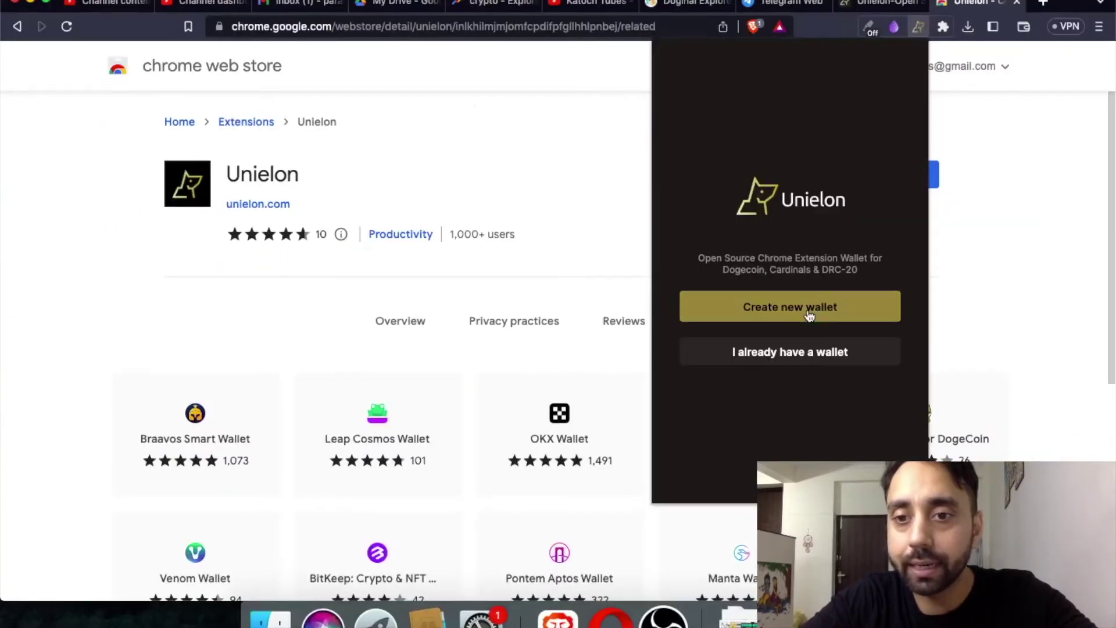
pyautogui.click(810, 315)
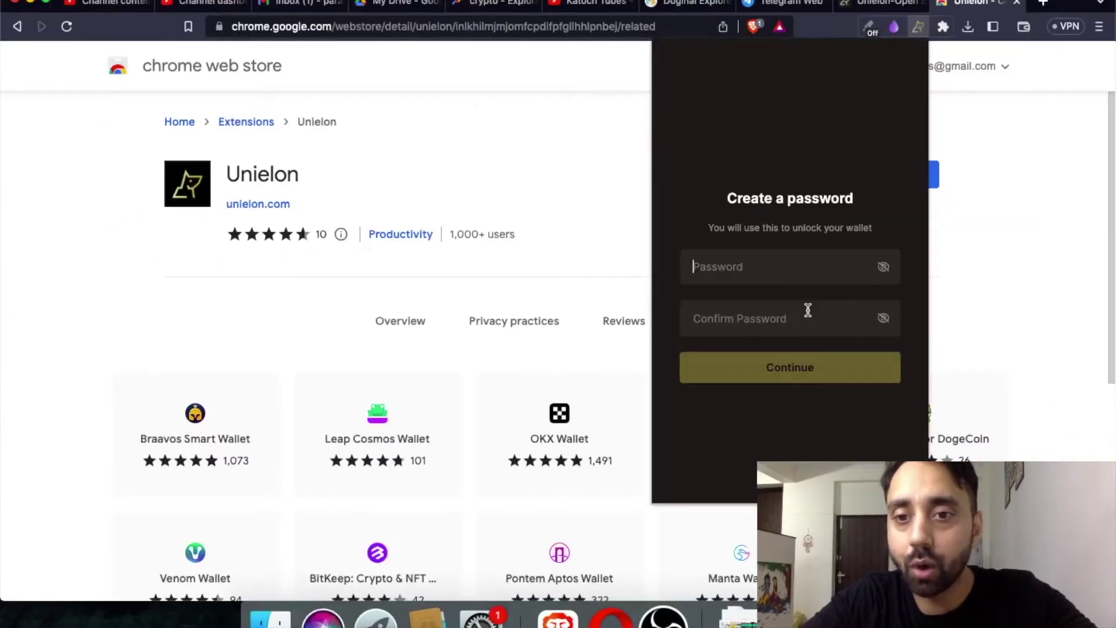
pyautogui.click(796, 265)
pyautogui.write('abcdefgh')
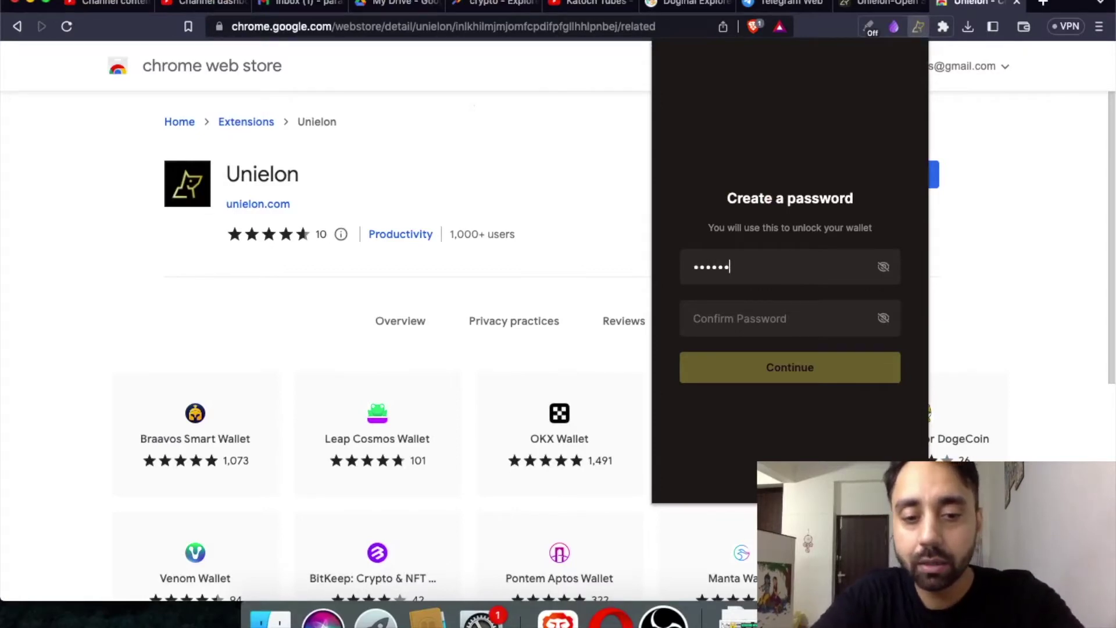
pyautogui.press('Tab')
pyautogui.write('abcdefgh')
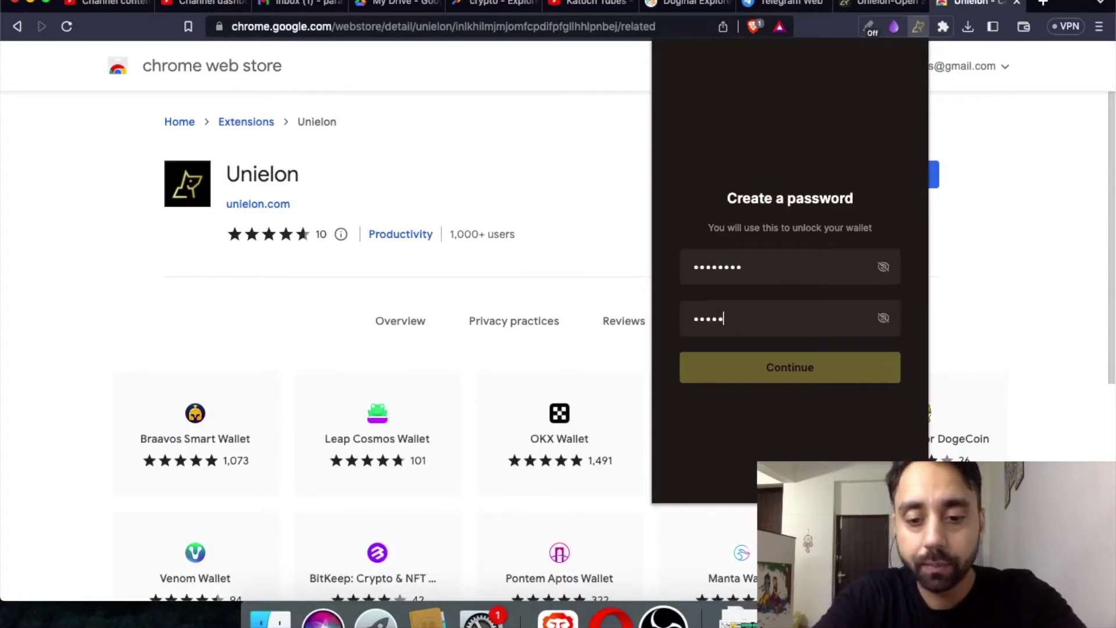
pyautogui.press('Return')
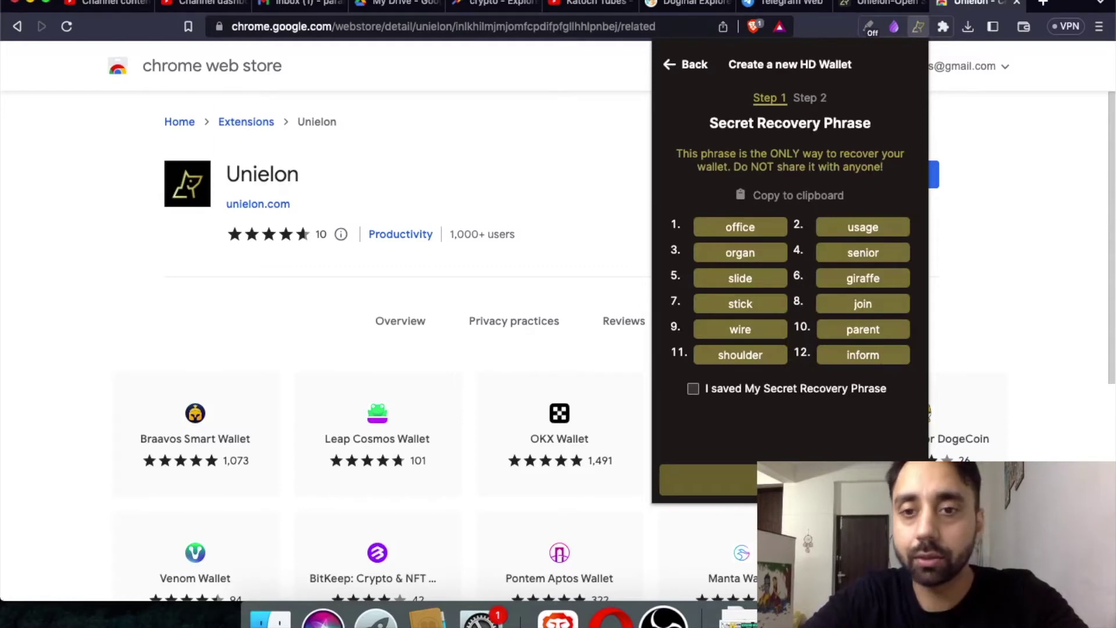
# Screenshot and confirm the recovery phrase, finish with a Legacy address, and close the popup.
pyautogui.press('super+shift+4')
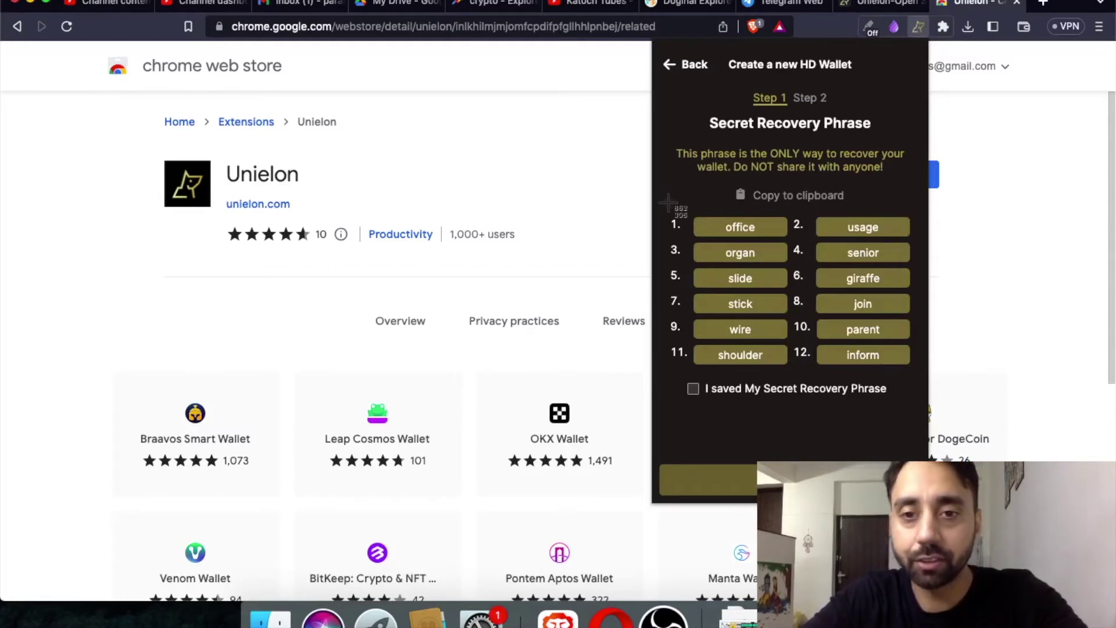
pyautogui.moveTo(664, 200); pyautogui.dragTo(921, 433)
pyautogui.click(694, 390)
pyautogui.click(727, 481)
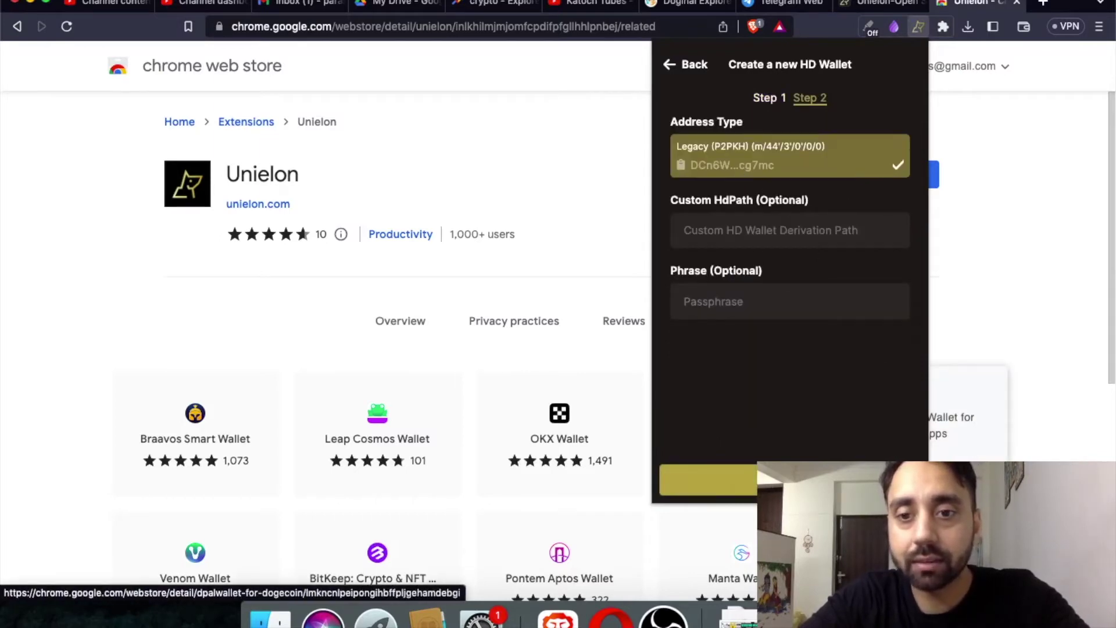
pyautogui.click(814, 481)
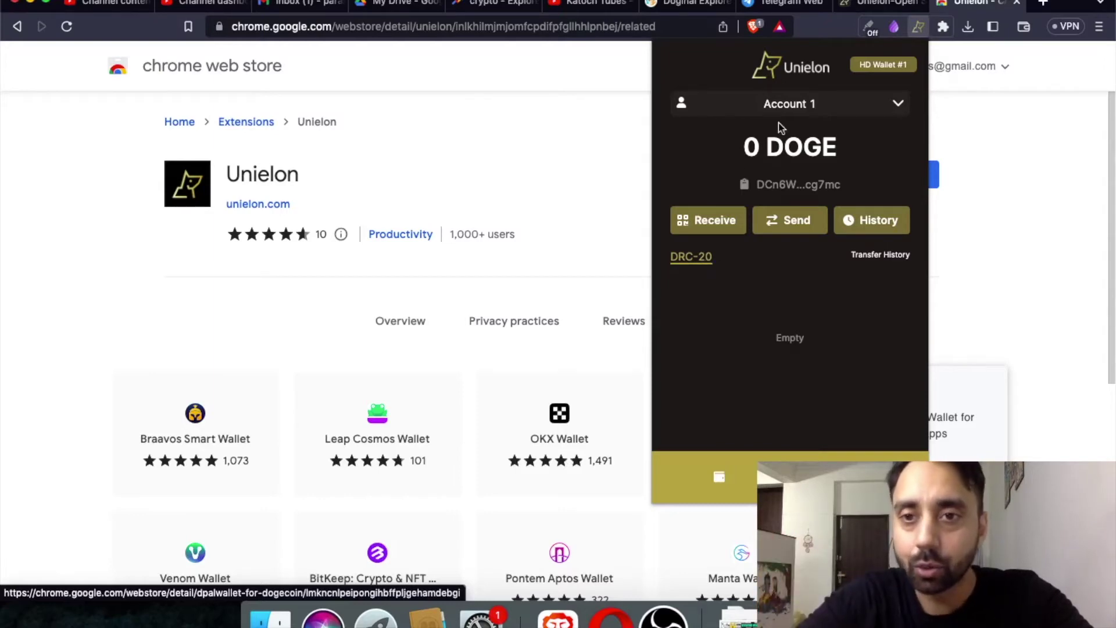
pyautogui.click(969, 103)
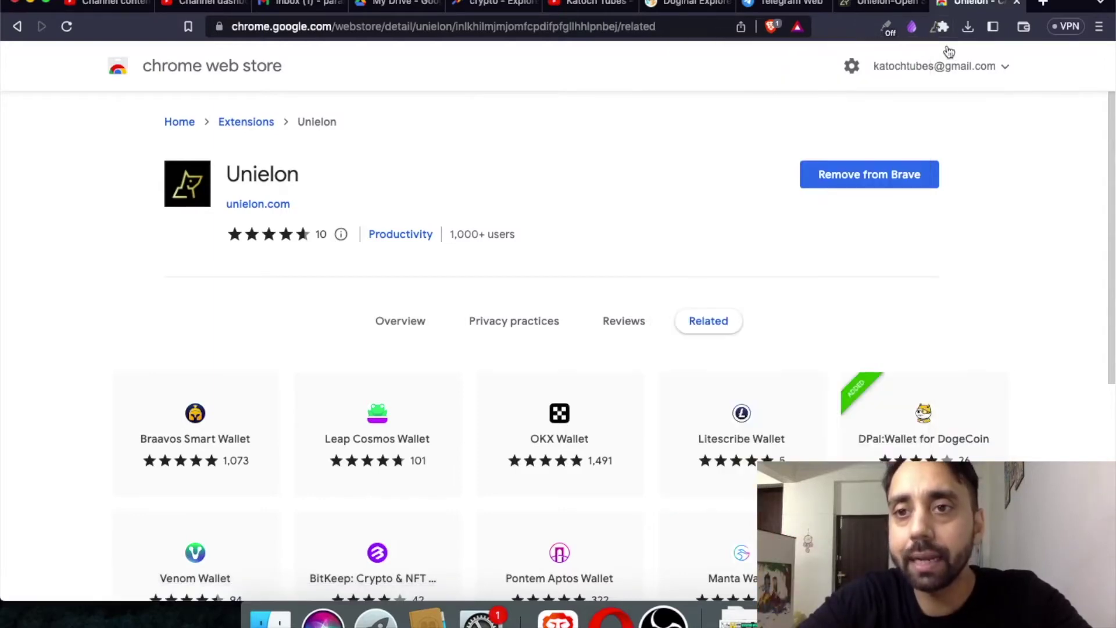
# Open DPal Wallet and scroll through its Doginals DRC20 holdings alongside the 3.2714 Đ balance.
pyautogui.click(943, 28)
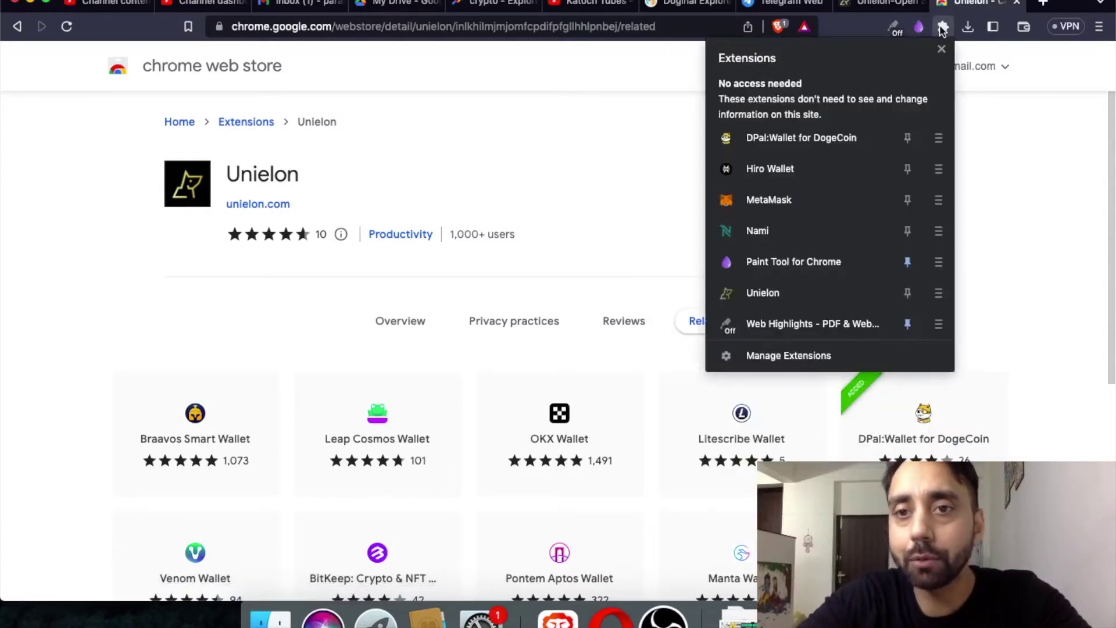
pyautogui.click(815, 136)
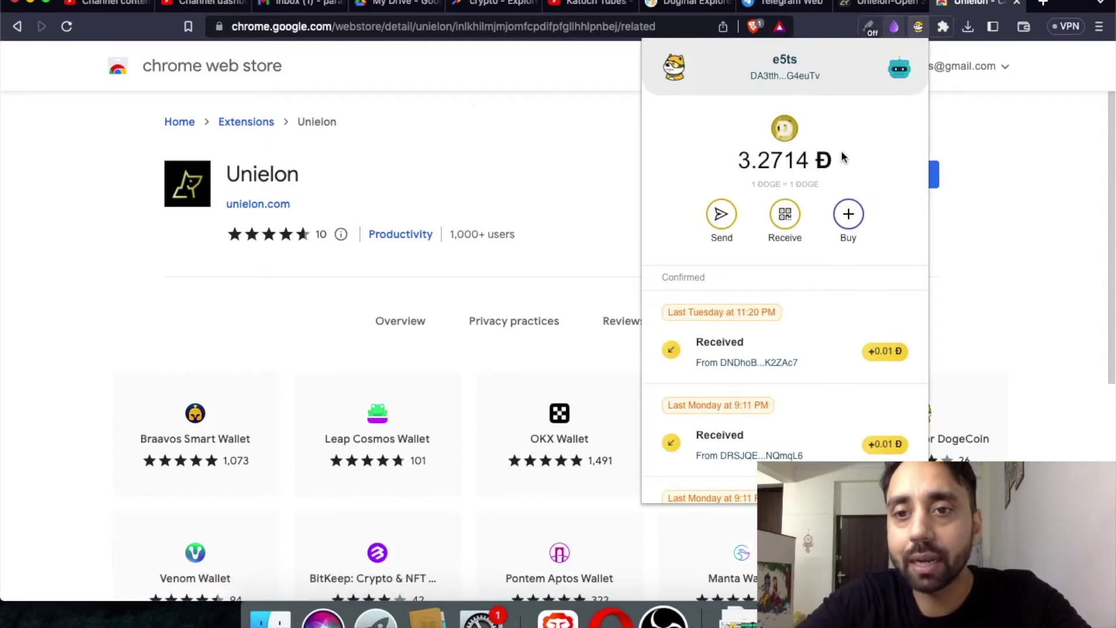
pyautogui.click(891, 76)
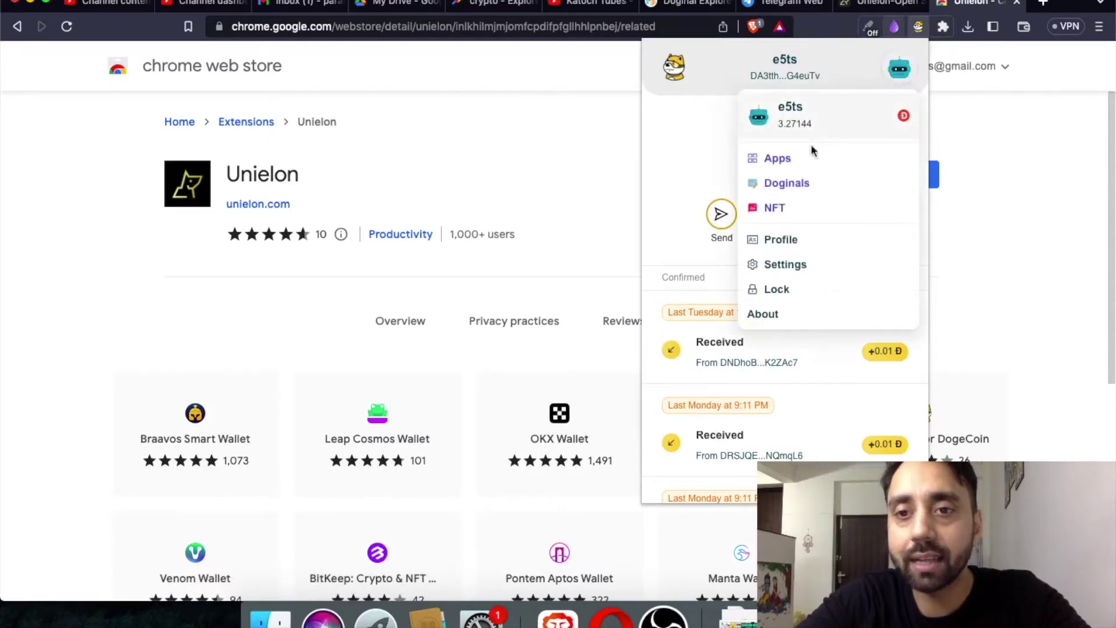
pyautogui.click(803, 191)
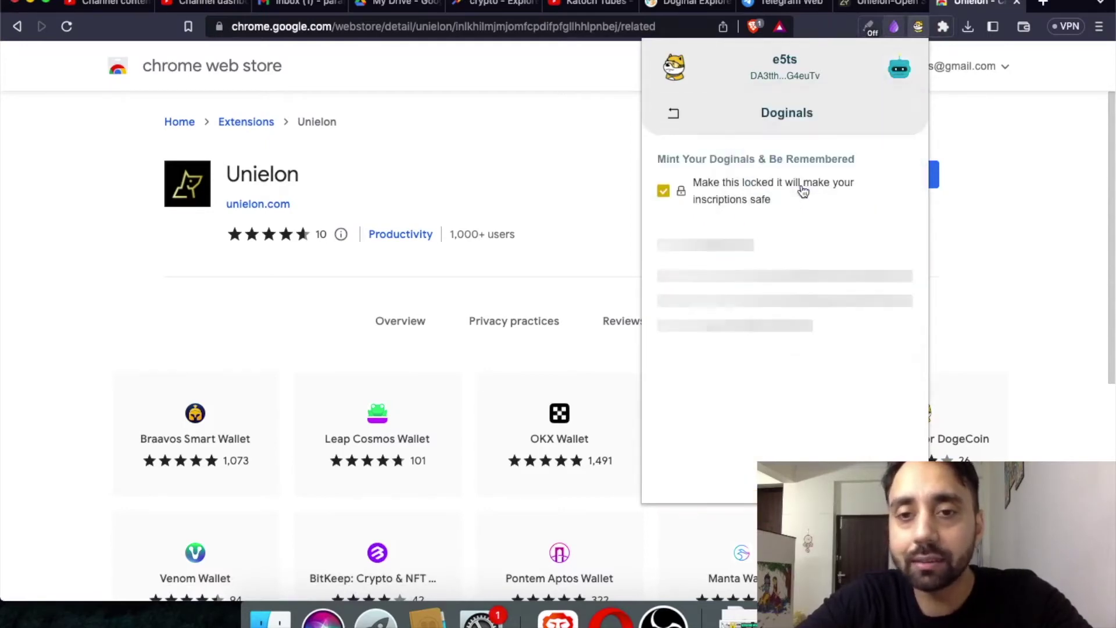
pyautogui.scroll(-3, 783, 248)
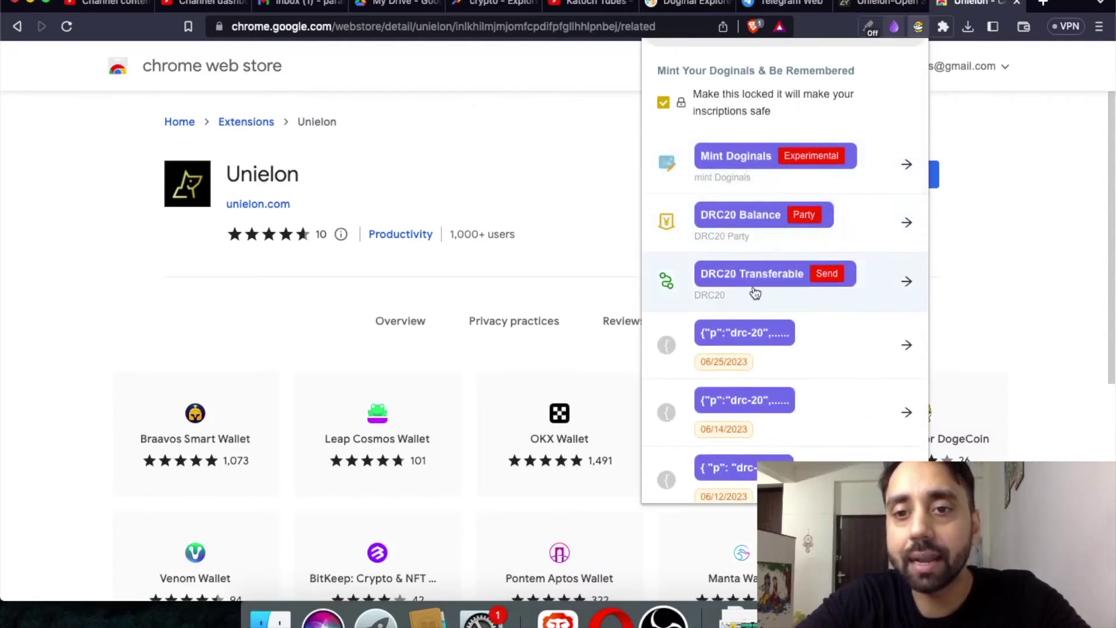
pyautogui.scroll(-10, 809, 305)
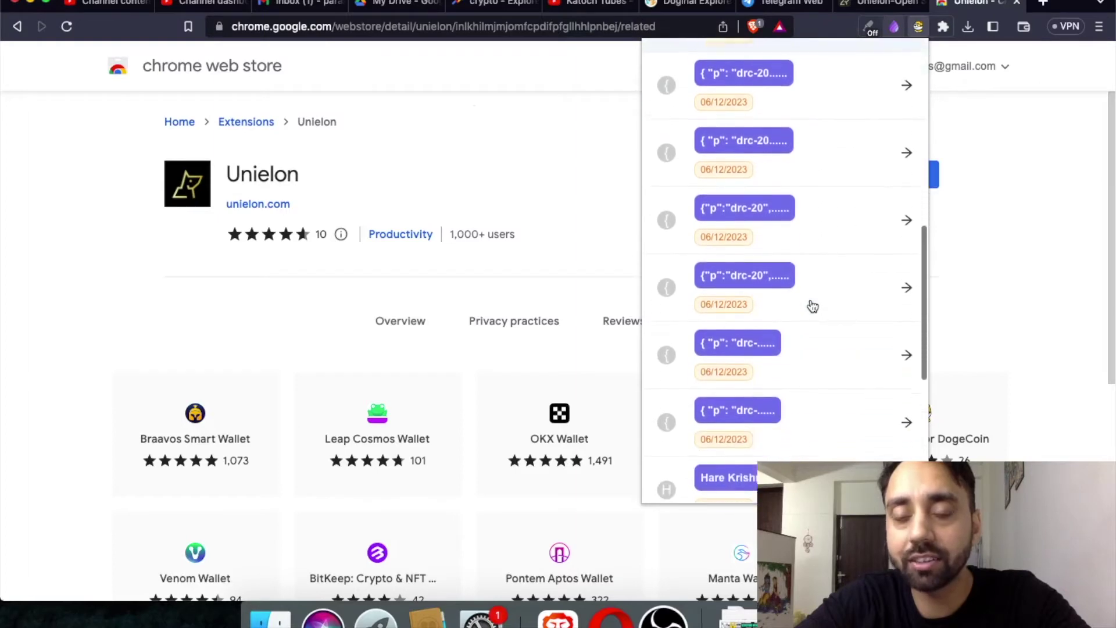
pyautogui.scroll(-3, 811, 242)
pyautogui.scroll(15, 810, 242)
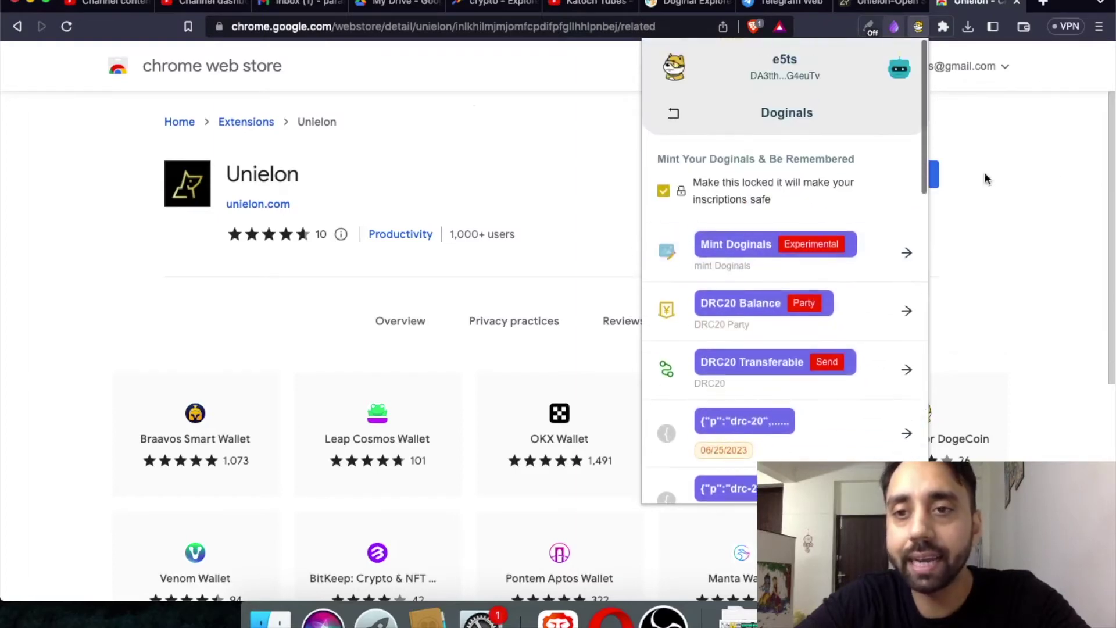
# Close DPal and check the Unielon wallet's Legacy LIVENET settings before closing it.
pyautogui.click(1036, 134)
pyautogui.click(943, 26)
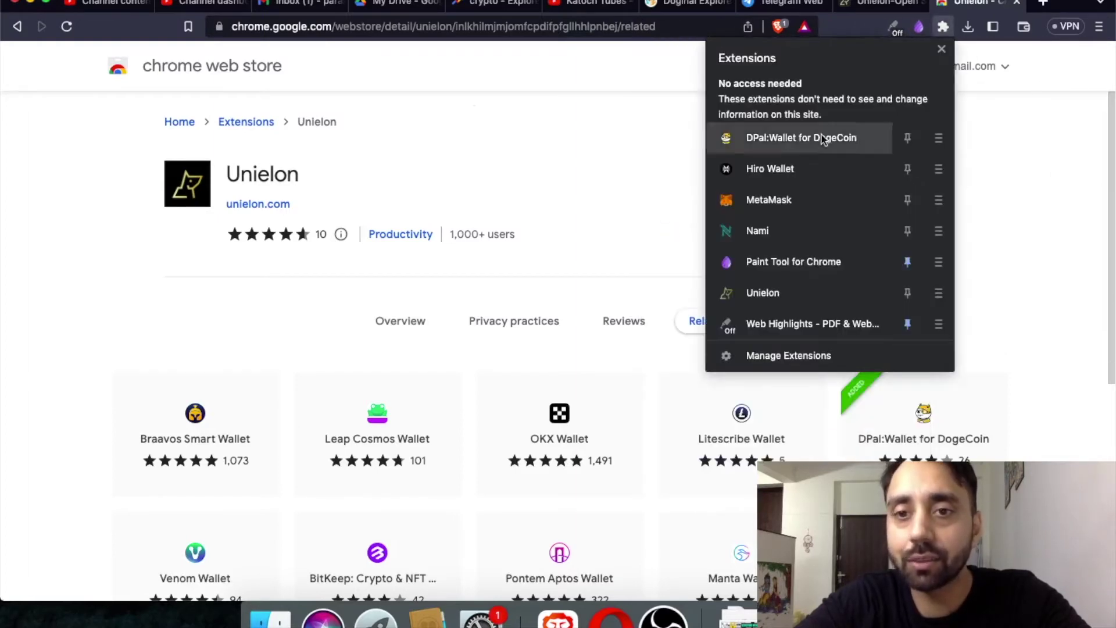
pyautogui.click(775, 292)
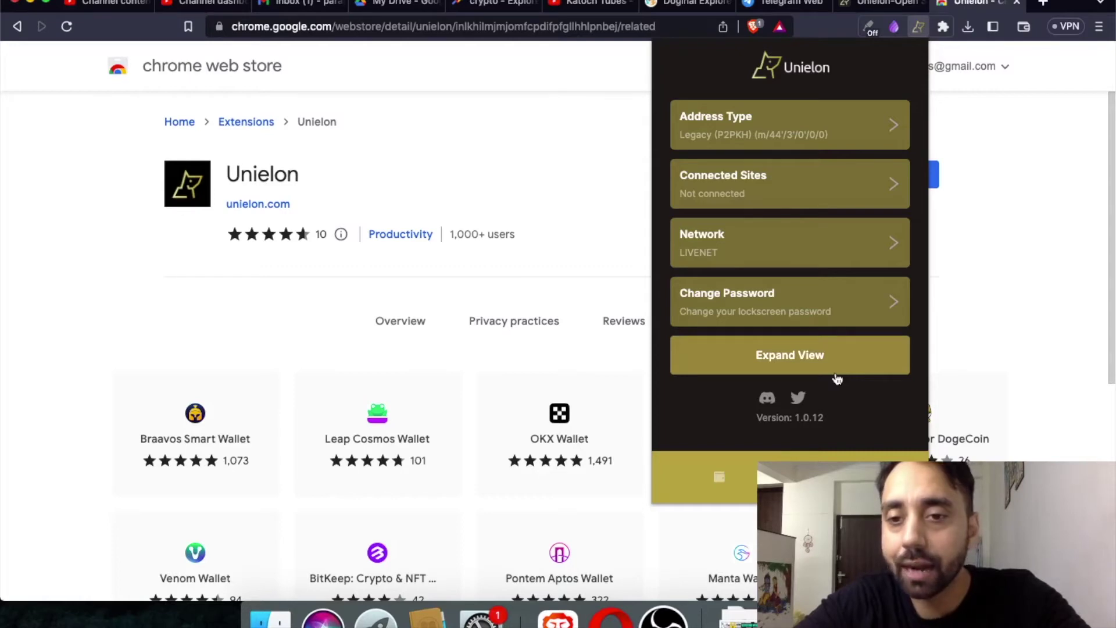
pyautogui.click(799, 399)
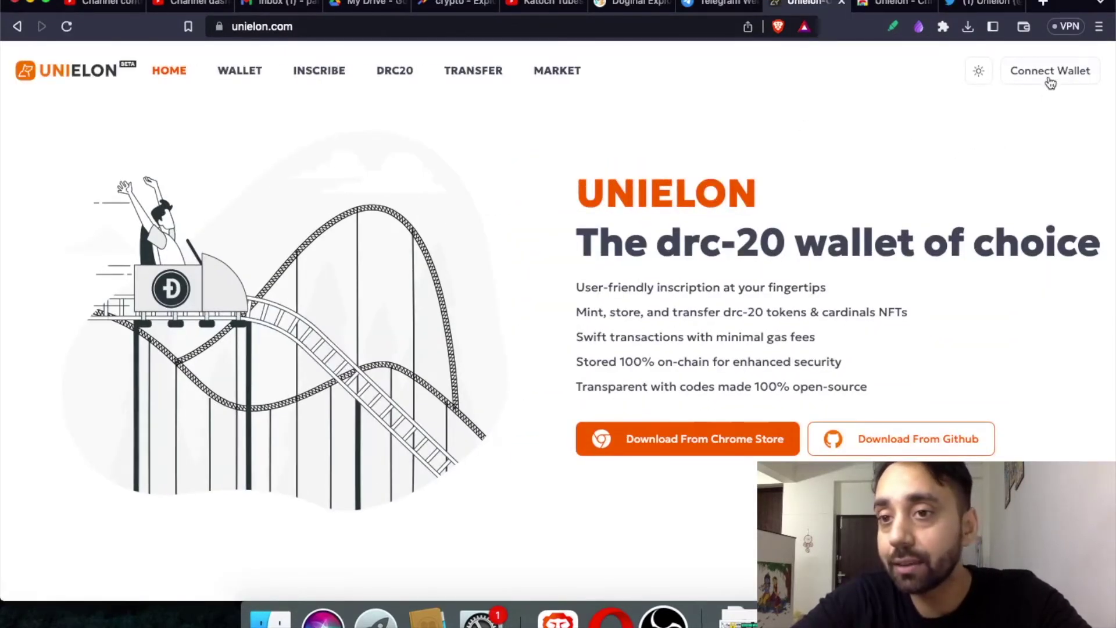
# Connect Unielon Account 1 to unielon.com and return to the HOME page.
pyautogui.click(1050, 75)
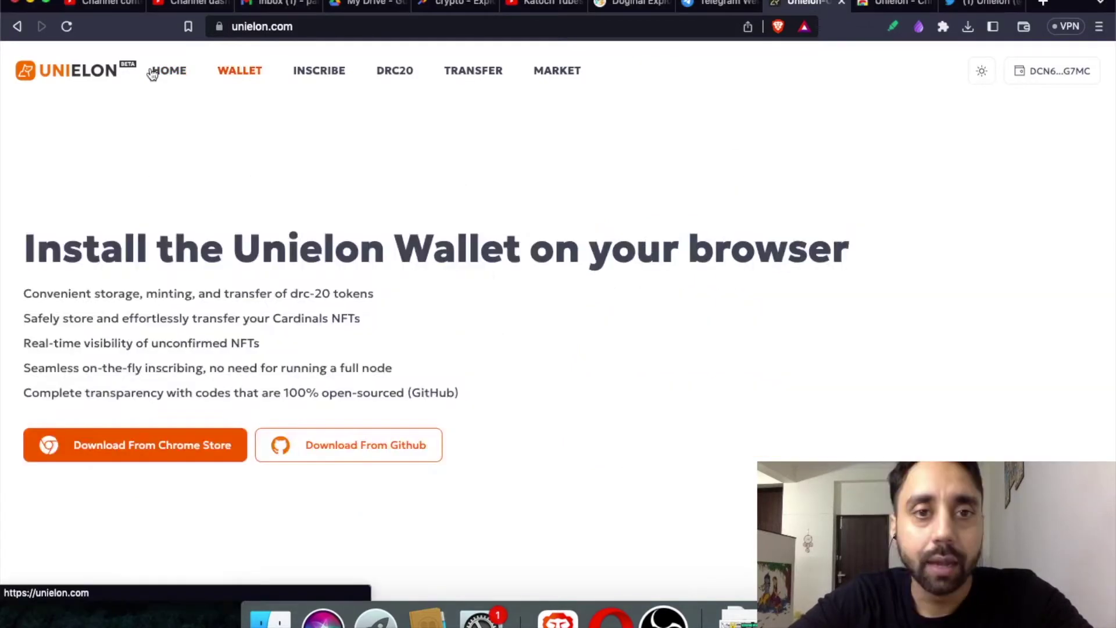
pyautogui.click(169, 71)
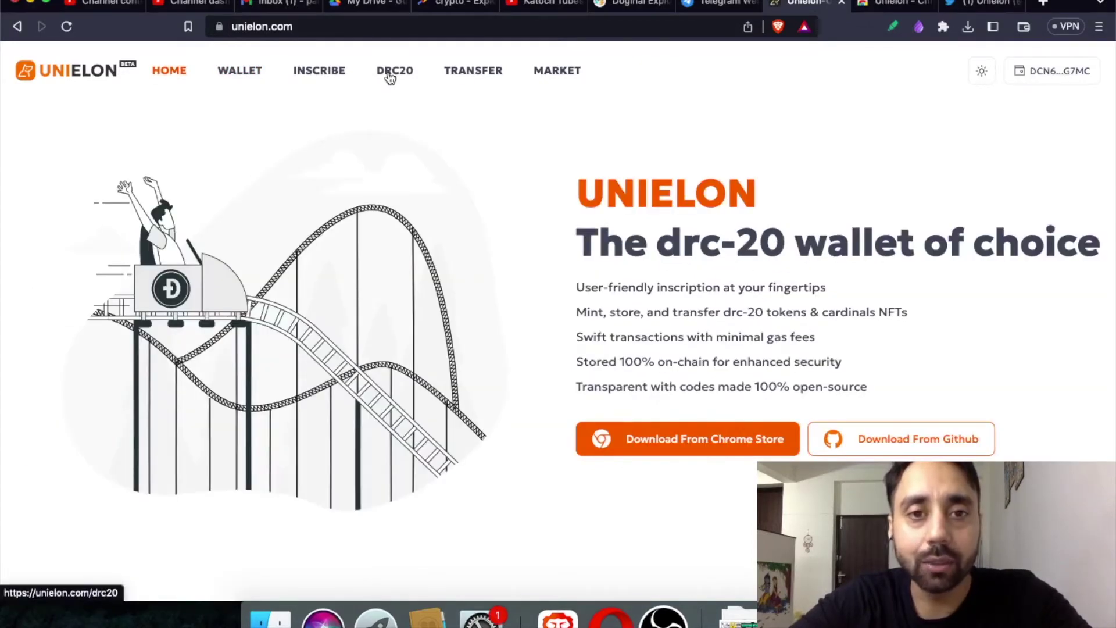
# Open the DRC20 explorer and scroll through its 1031 launched tokens and back up.
pyautogui.click(390, 73)
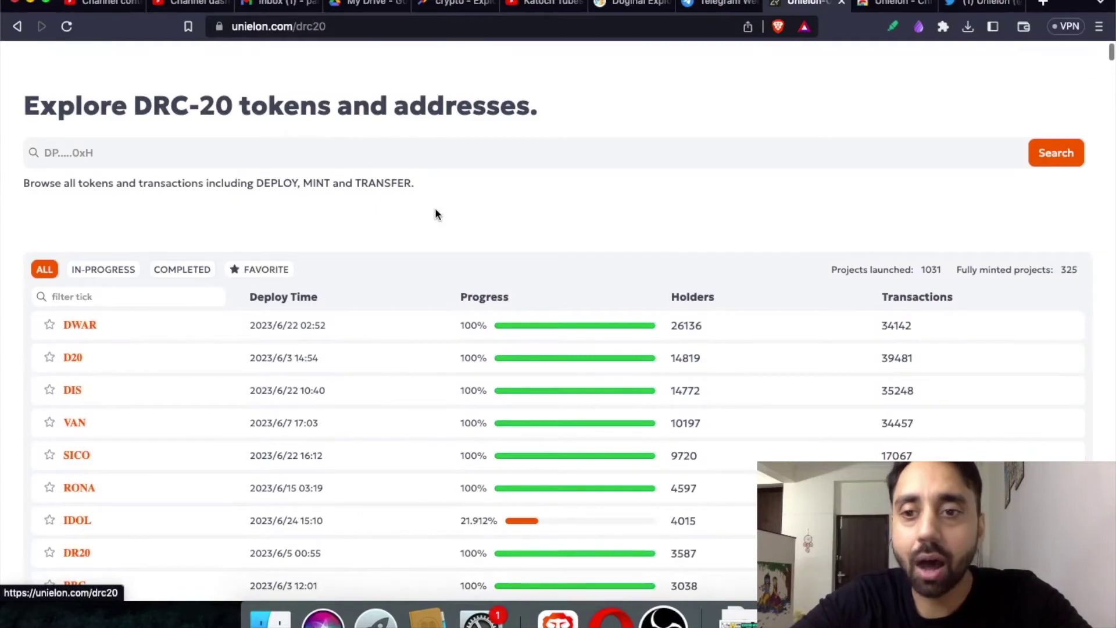
pyautogui.scroll(-10, 436, 214)
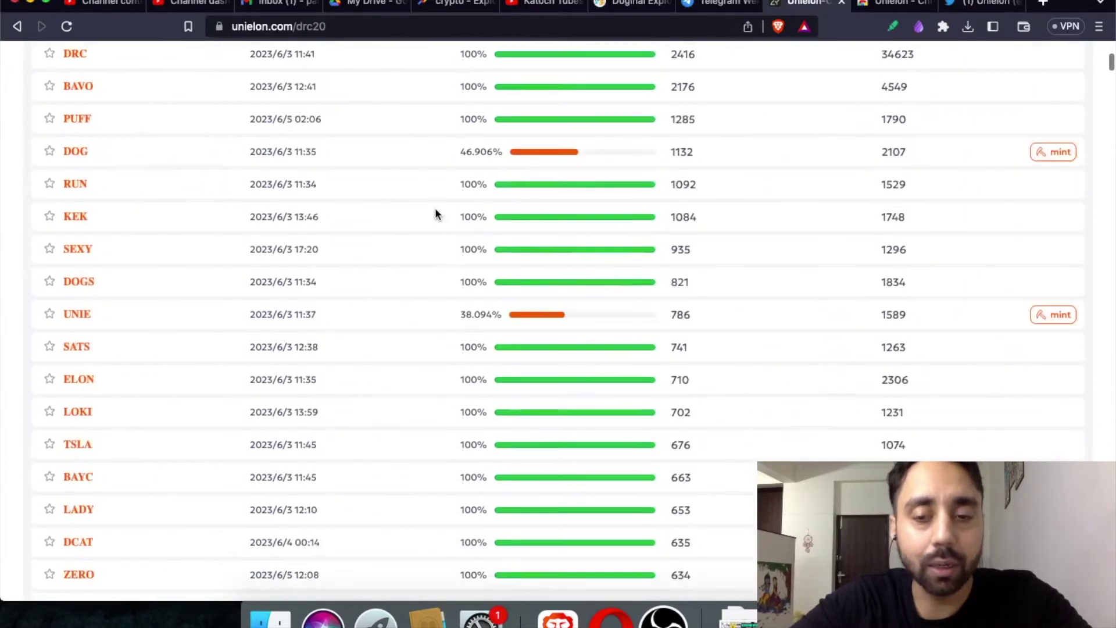
pyautogui.scroll(-10, 436, 214)
pyautogui.scroll(15, 436, 214)
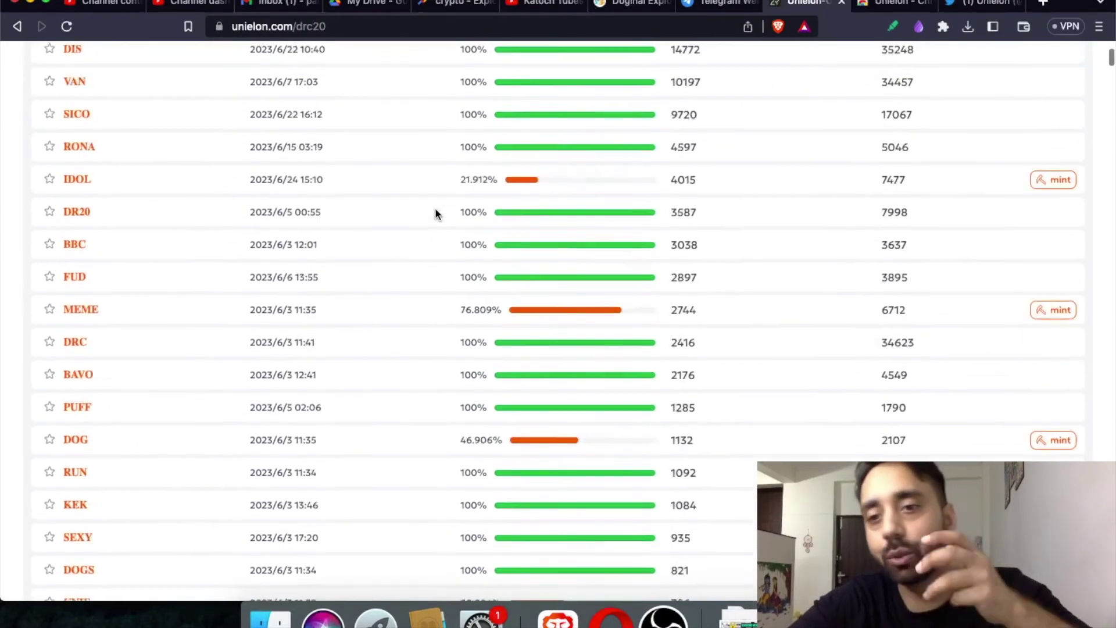
pyautogui.scroll(7, 435, 208)
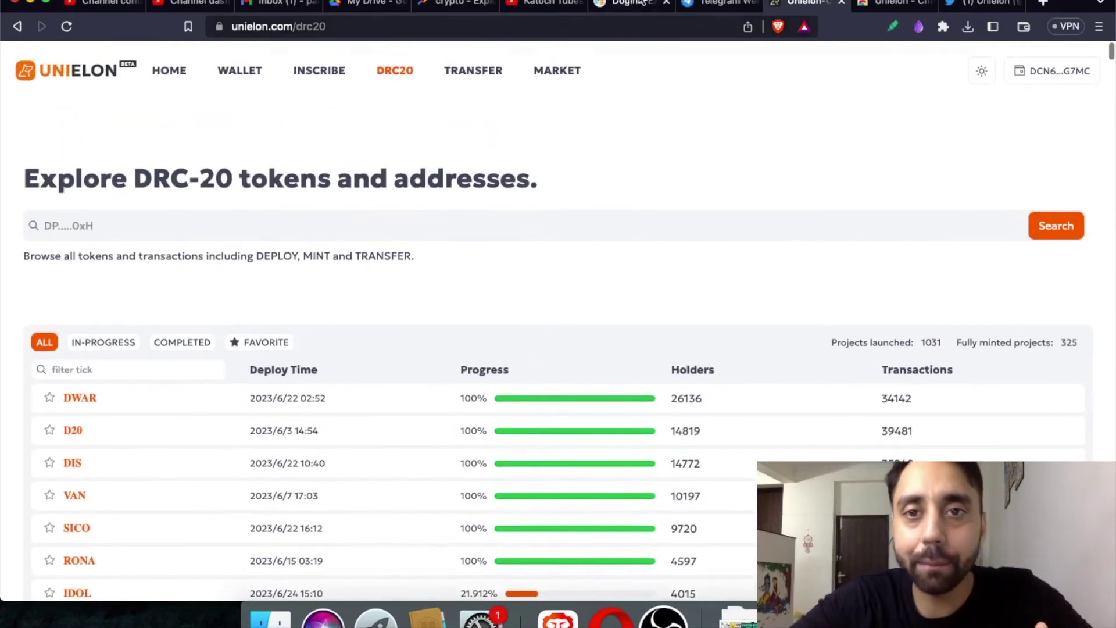
# Scroll through the drc-20.org token table for comparison.
pyautogui.click(640, 3)
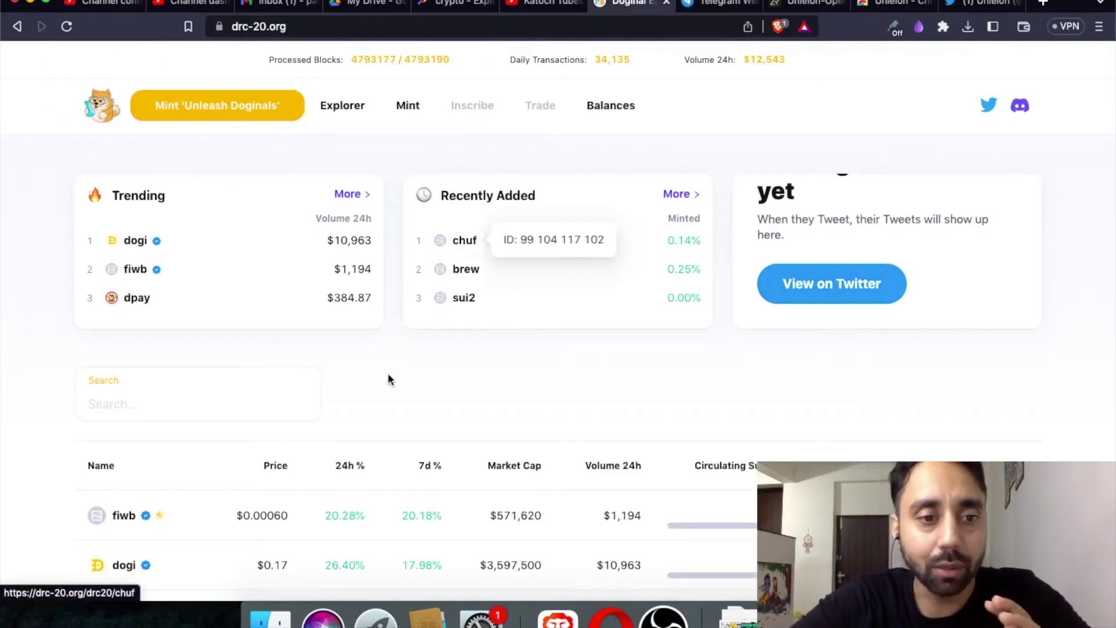
pyautogui.scroll(-5, 388, 379)
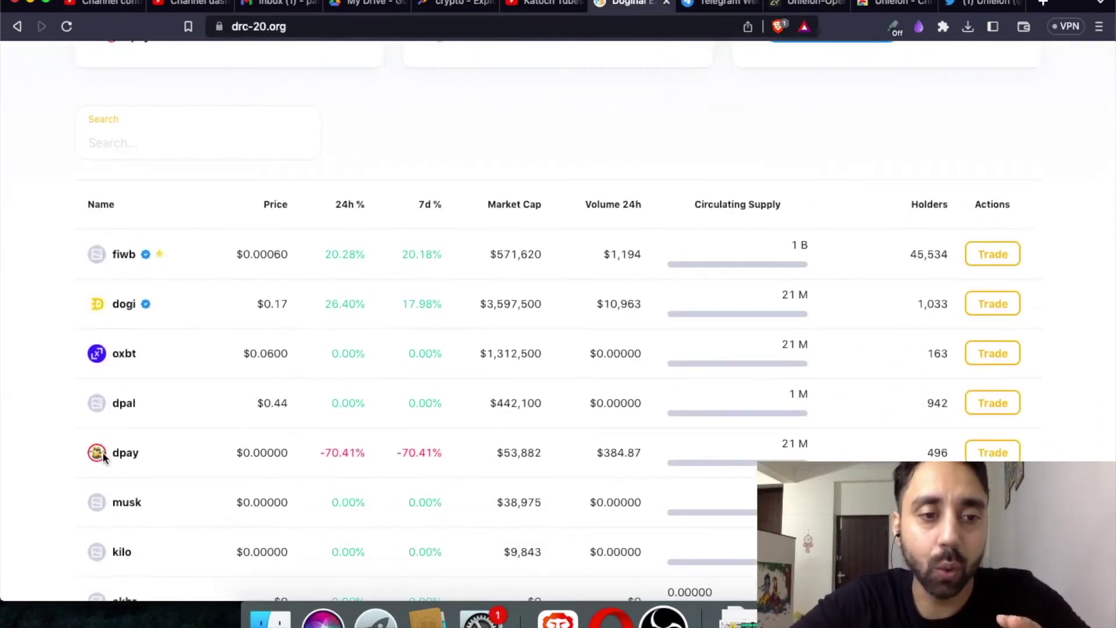
pyautogui.scroll(-4, 102, 453)
pyautogui.scroll(-5, 179, 384)
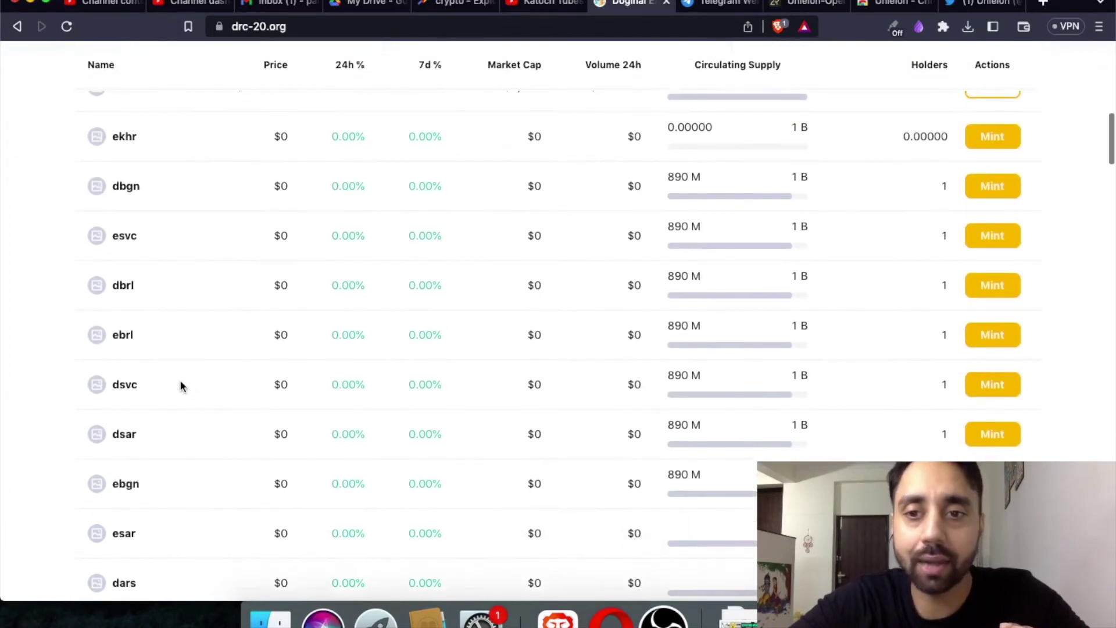
pyautogui.scroll(5, 180, 387)
# Move the Unielon tab one place left and filter its DRC-20 list to IN-PROGRESS tokens.
pyautogui.click(811, 3)
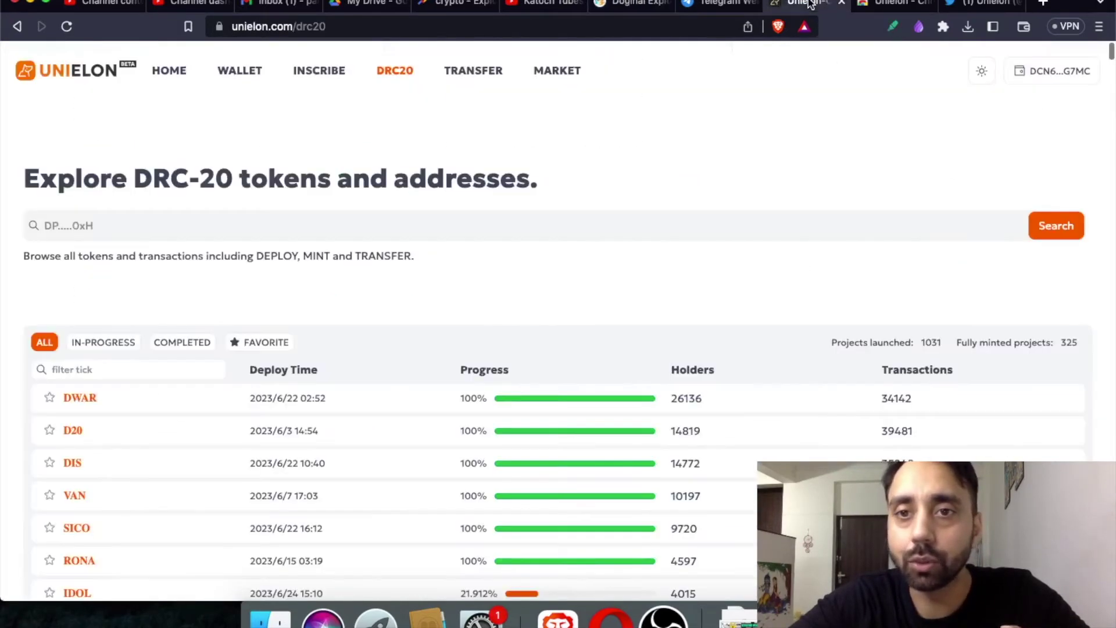
pyautogui.moveTo(811, 3); pyautogui.dragTo(720, 3)
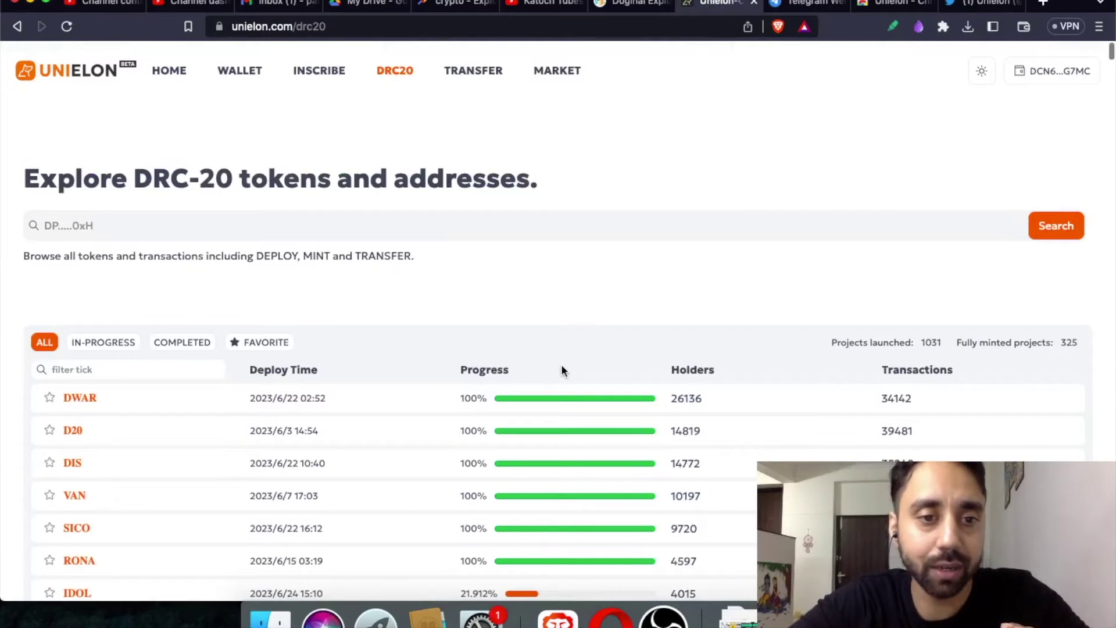
pyautogui.scroll(-5, 561, 290)
pyautogui.click(628, 4)
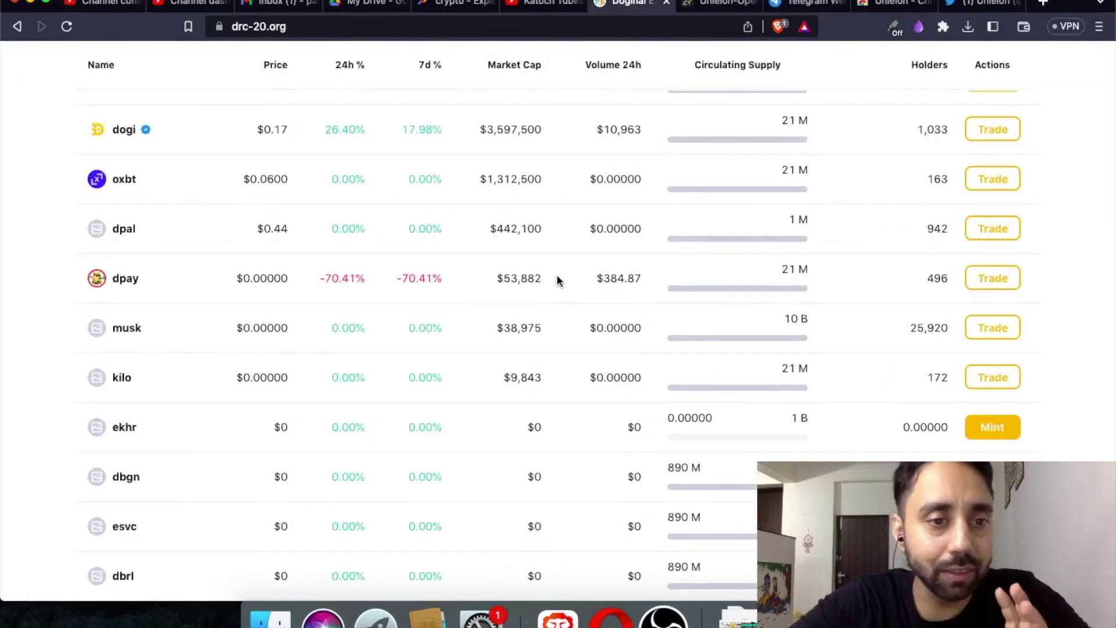
pyautogui.hotkey('ctrl', 'Tab')
pyautogui.scroll(2, 662, 290)
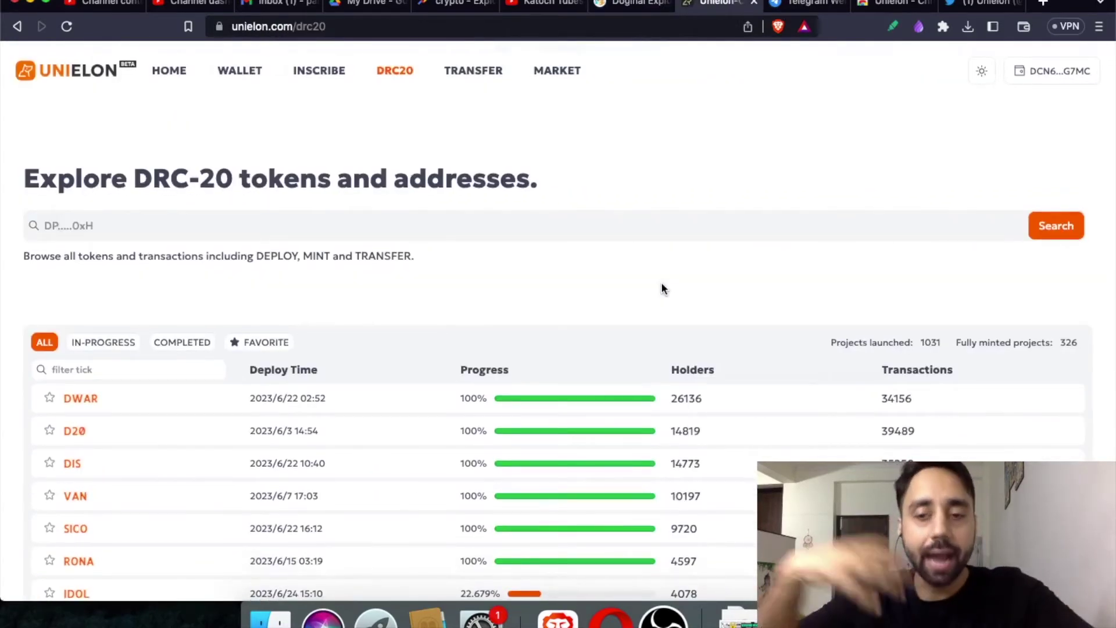
pyautogui.click(103, 343)
pyautogui.scroll(-3, 110, 279)
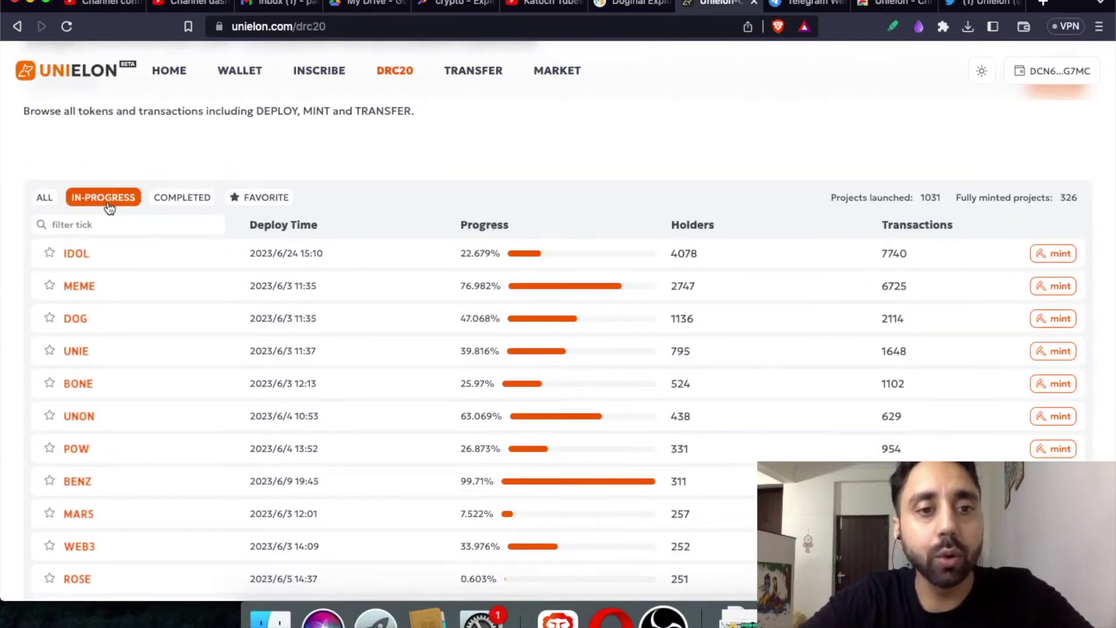
# Browse the in-progress tokens such as IDOL, MEME and DOG, then open MEME's mint form.
pyautogui.moveTo(554, 354)
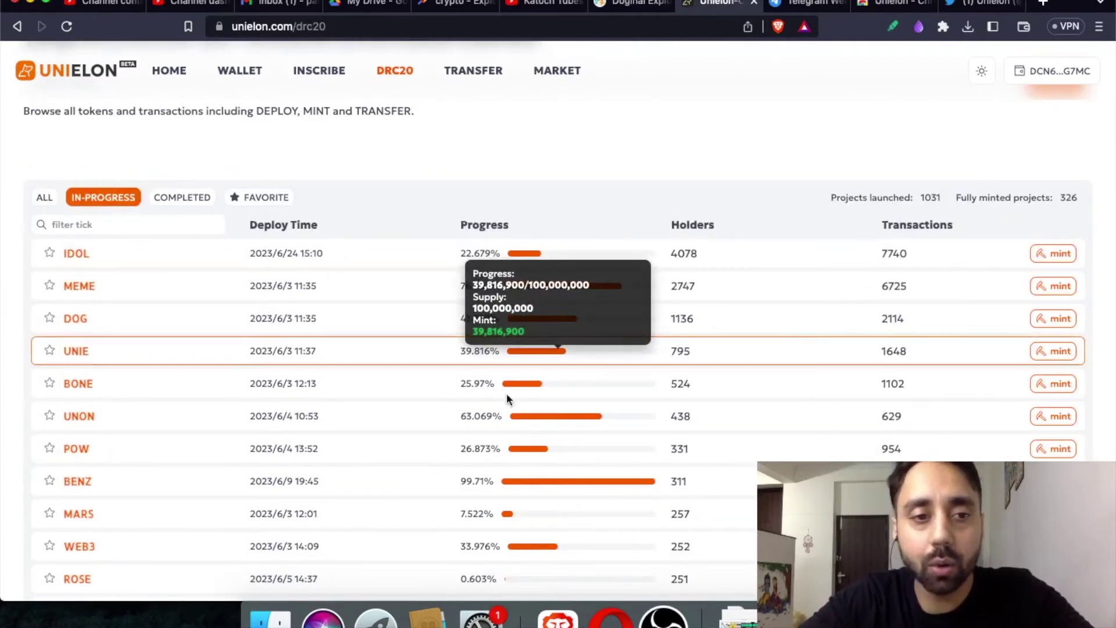
pyautogui.scroll(-5, 506, 407)
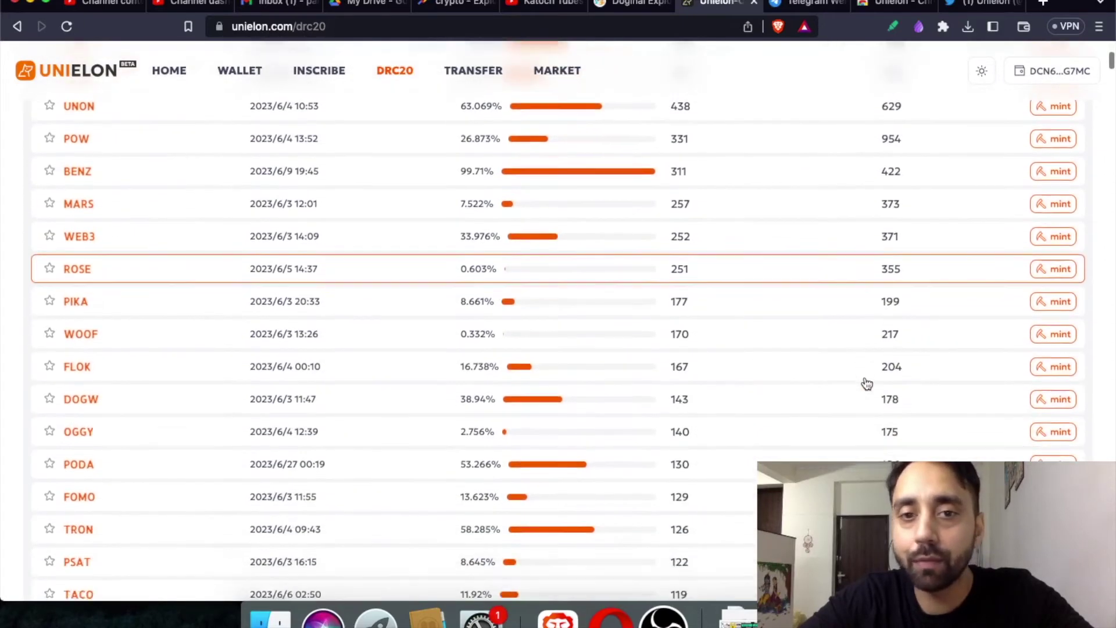
pyautogui.scroll(7, 867, 383)
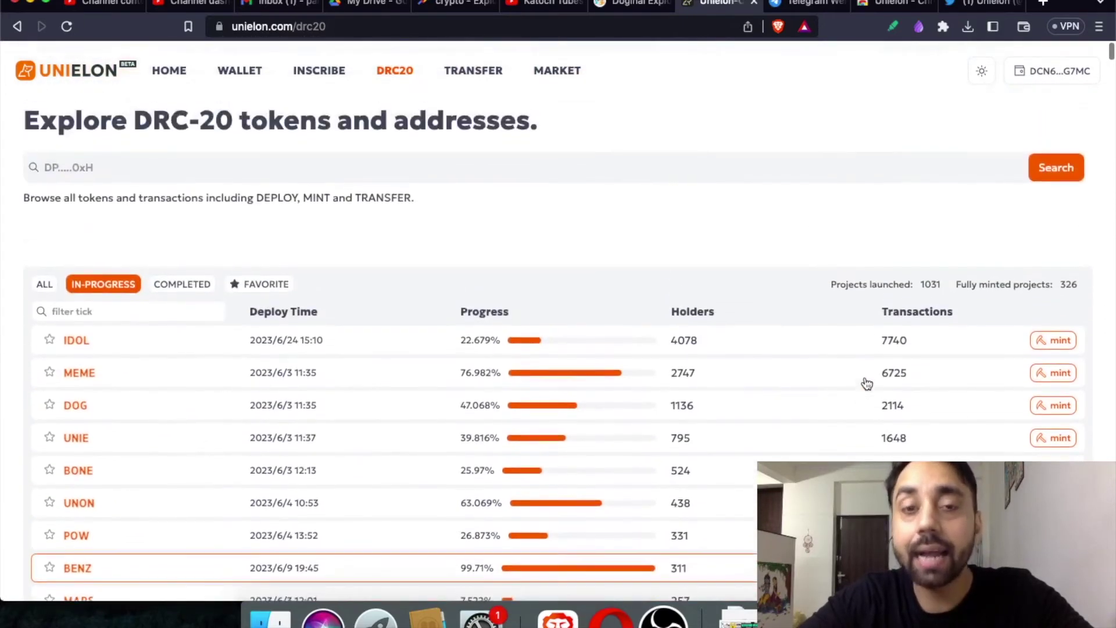
pyautogui.scroll(2, 867, 383)
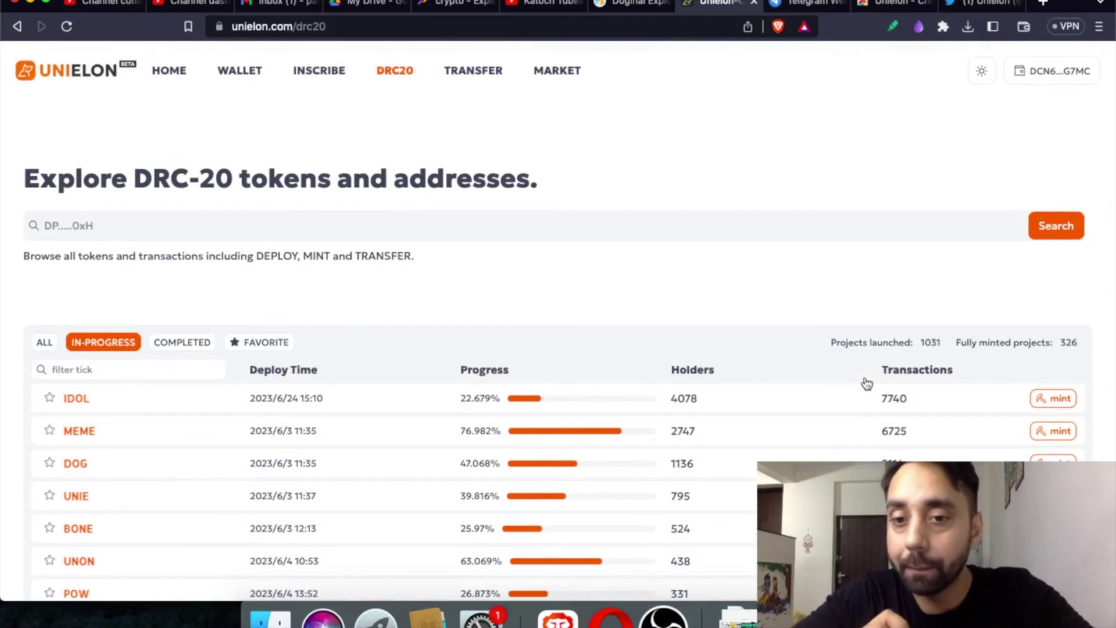
pyautogui.scroll(-4, 708, 399)
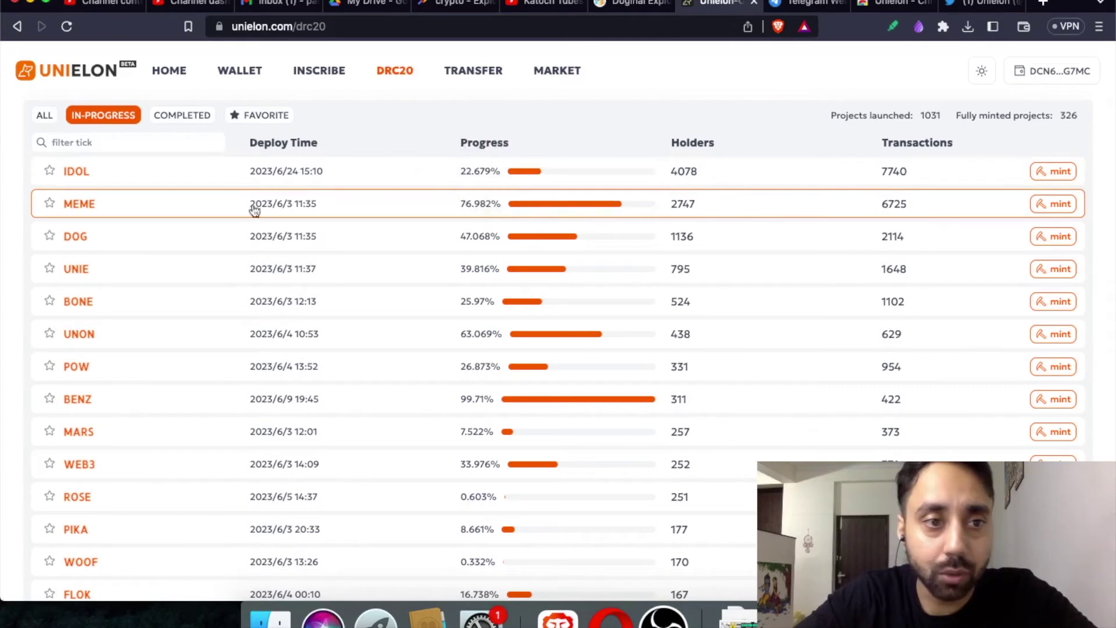
pyautogui.click(1053, 209)
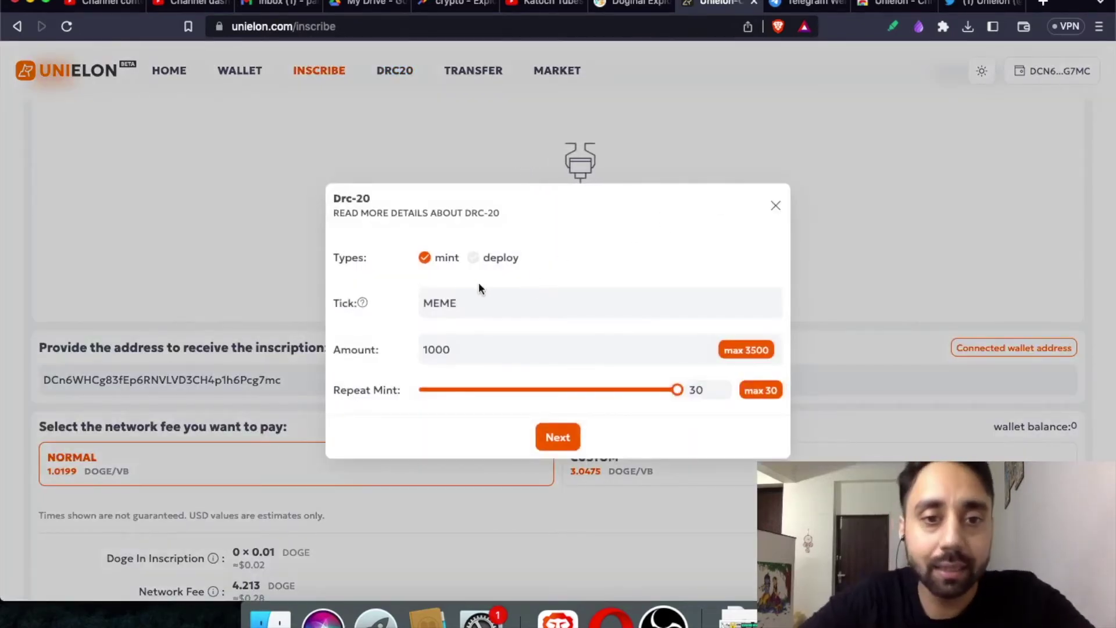
# Correct the tick to MEME, keep amount 1000, set Repeat Mint to 1, and continue.
pyautogui.click(465, 304)
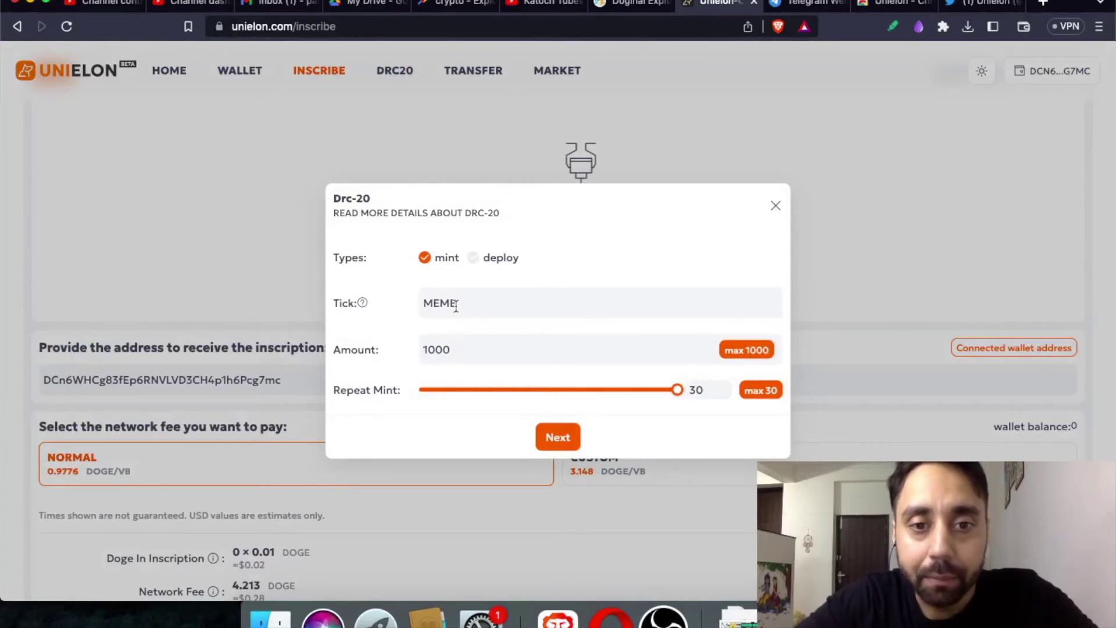
pyautogui.press('BackSpace')
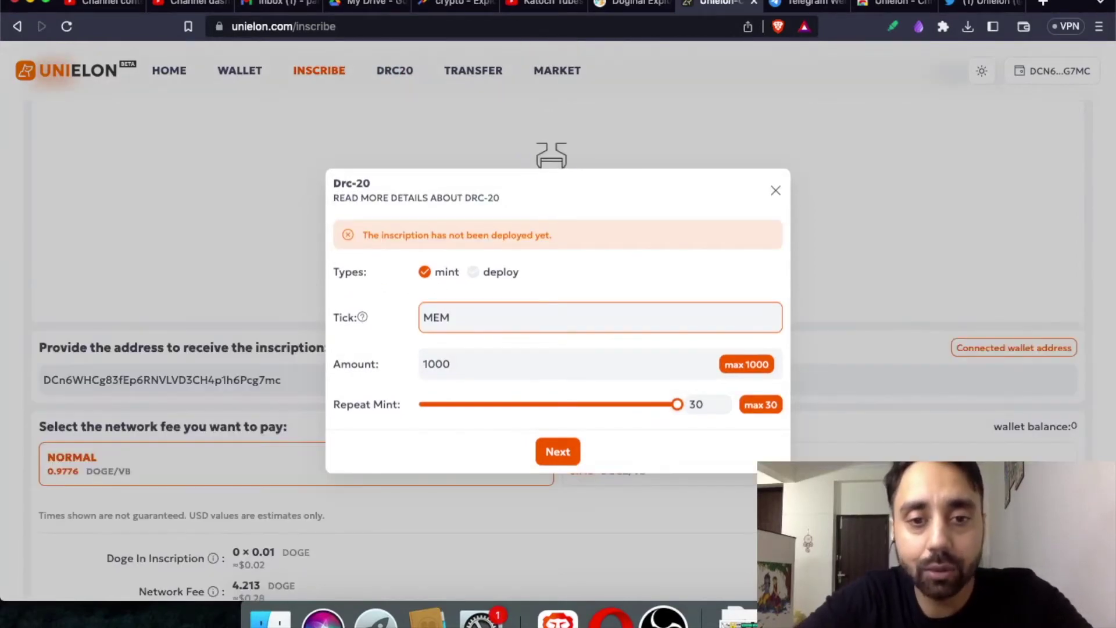
pyautogui.write('E')
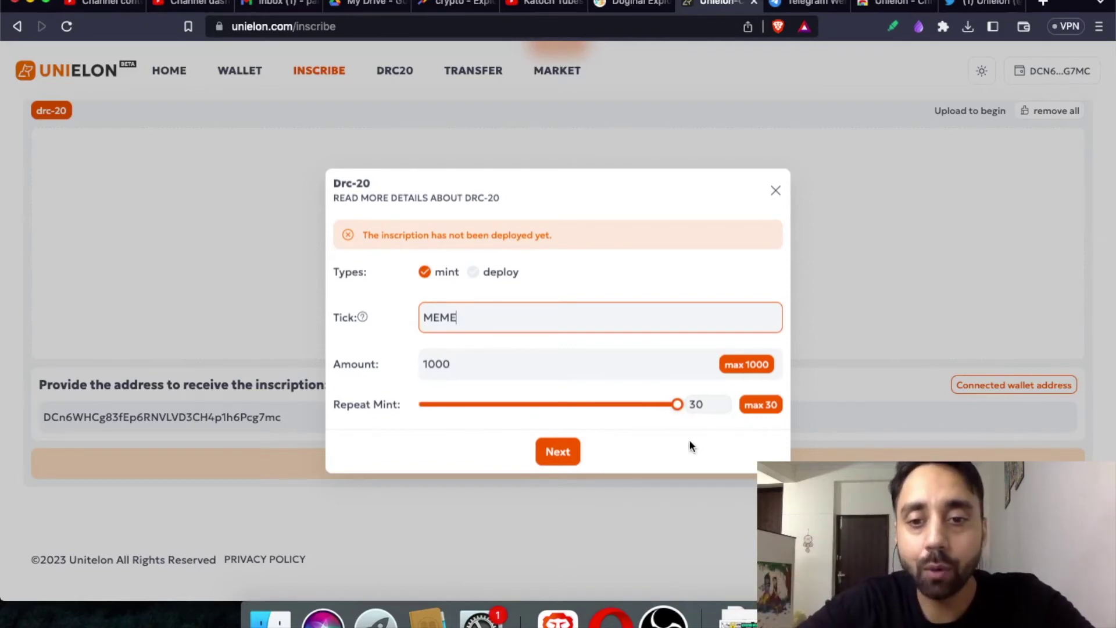
pyautogui.moveTo(678, 405); pyautogui.dragTo(390, 422)
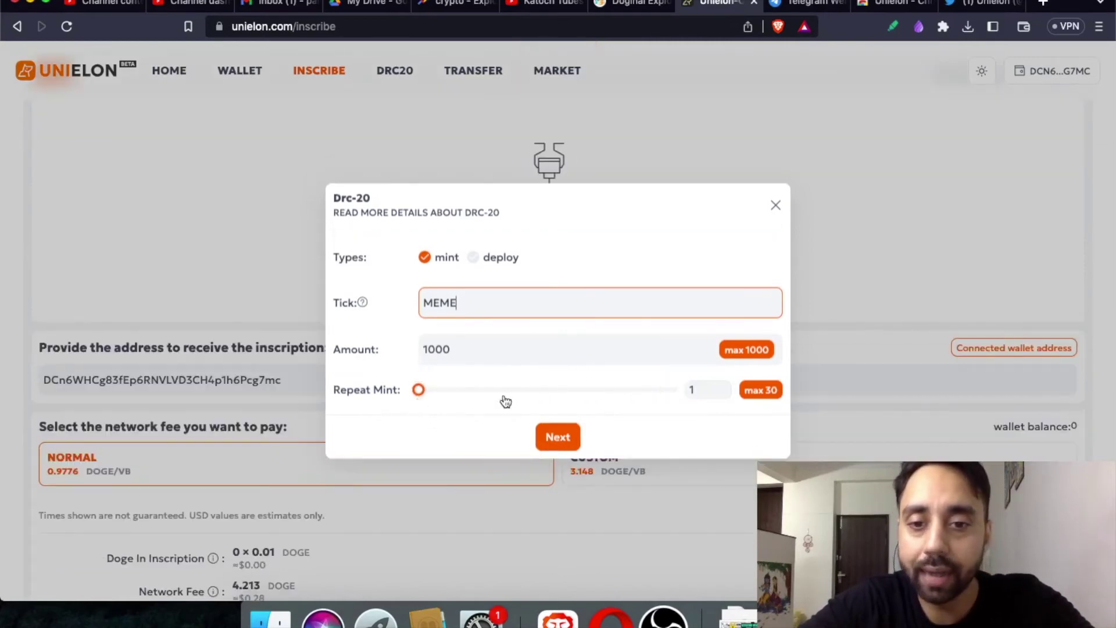
pyautogui.click(570, 445)
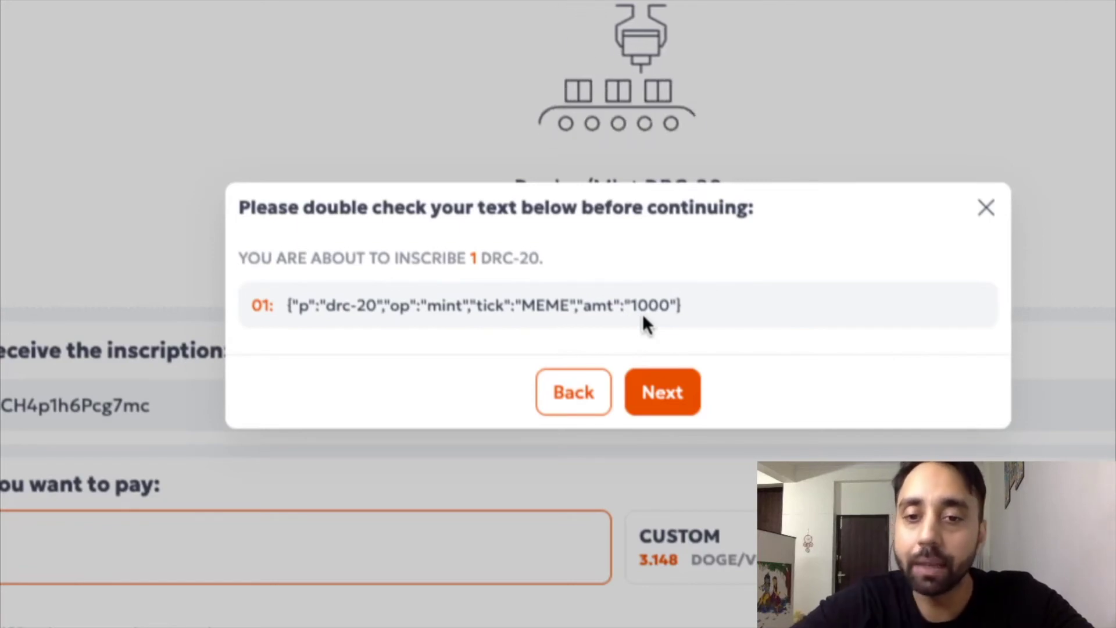
# Accept the MEME mint inscription JSON and continue to its 1.664 DOGE fee summary.
pyautogui.click(660, 391)
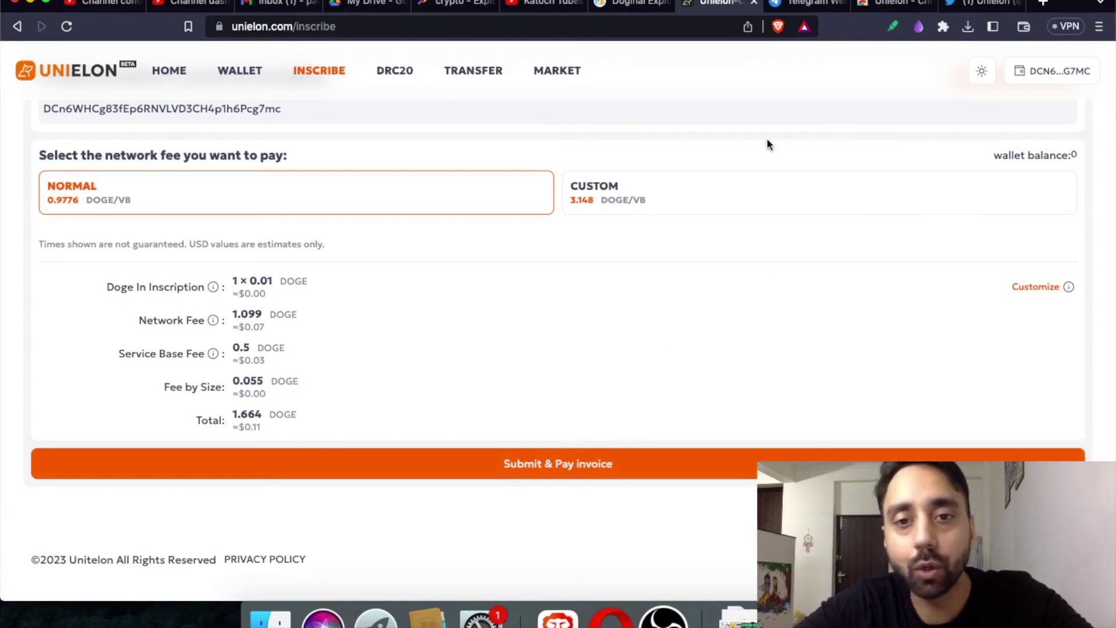
# Scroll the inscribe page back up and switch to the drc-20.org Doginal Explorer token table.
pyautogui.scroll(4, 641, 201)
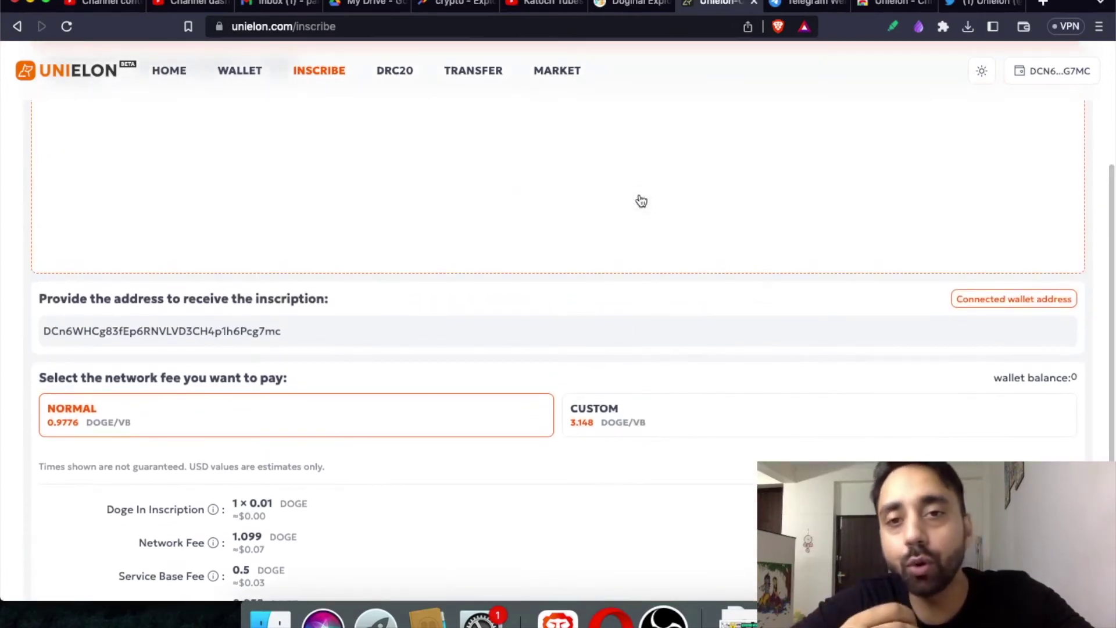
pyautogui.click(623, 3)
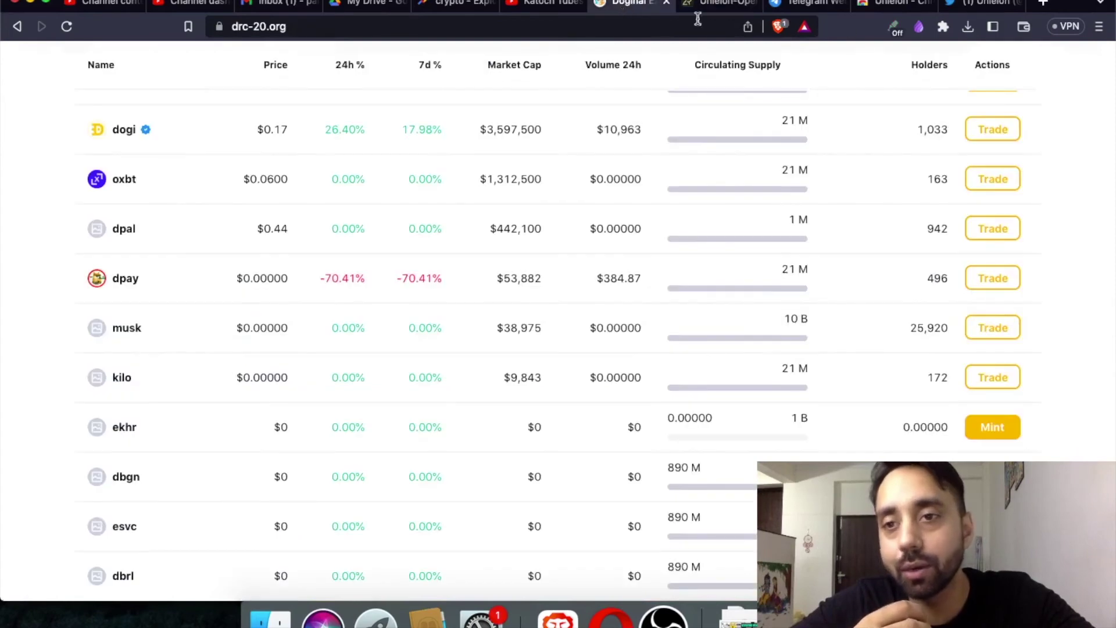
# Open DPal Wallet, review its 3.2714 DOGE balance and transaction history, and open the account menu.
pyautogui.click(943, 29)
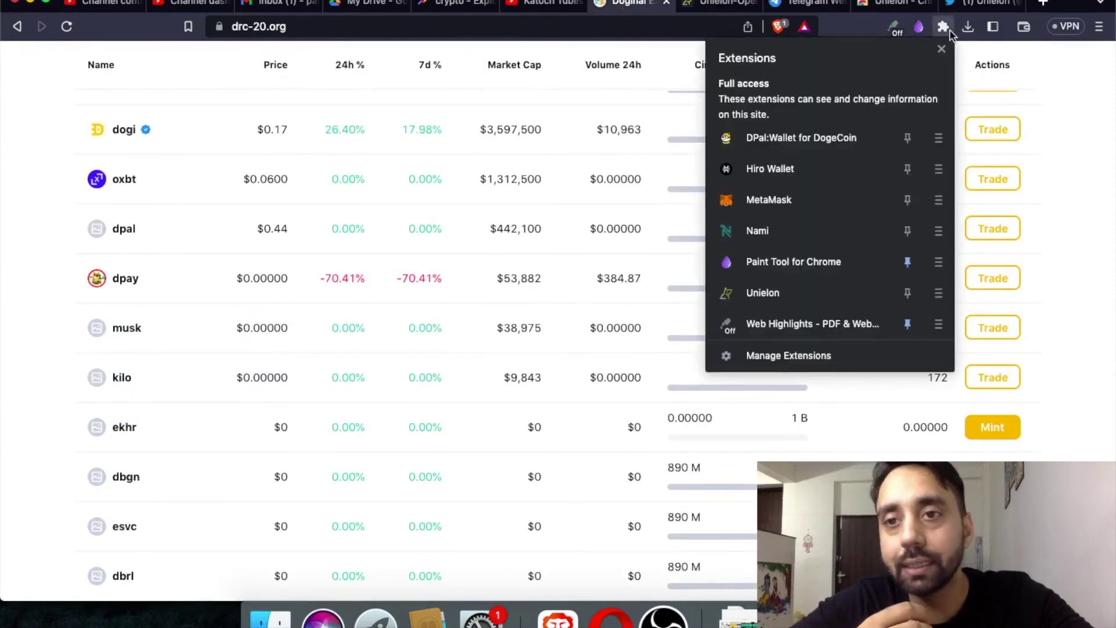
pyautogui.click(825, 149)
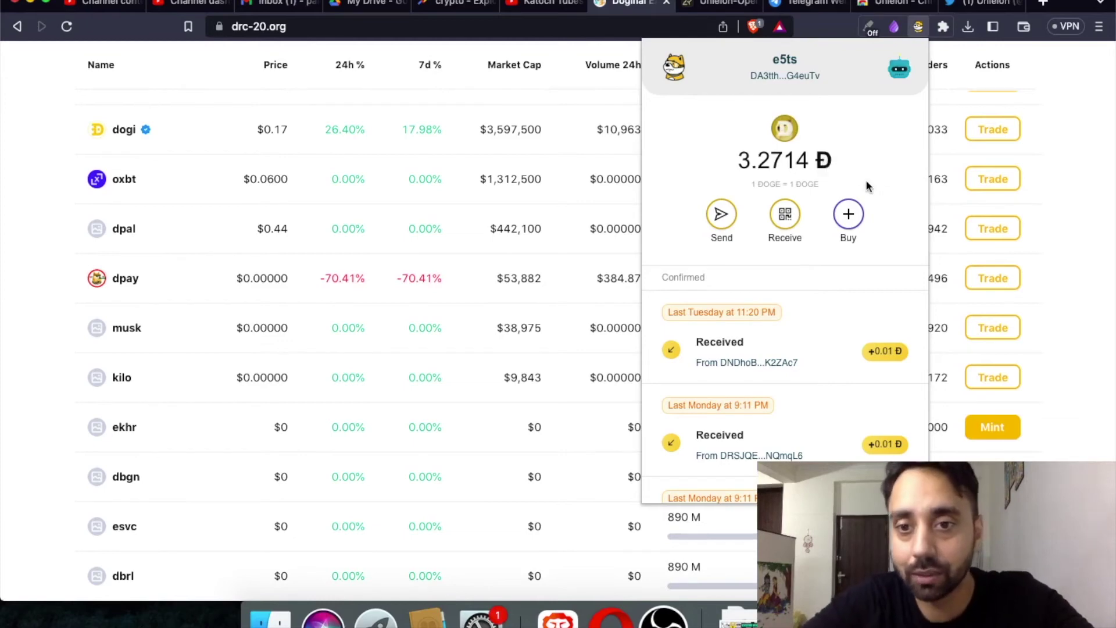
pyautogui.scroll(-5, 797, 311)
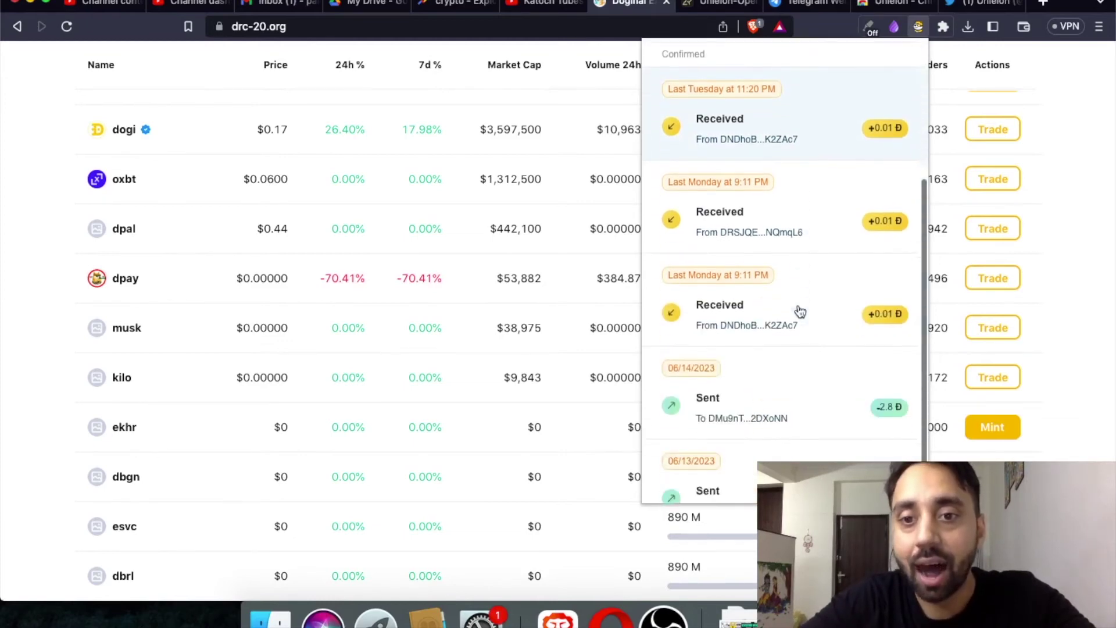
pyautogui.scroll(5, 800, 312)
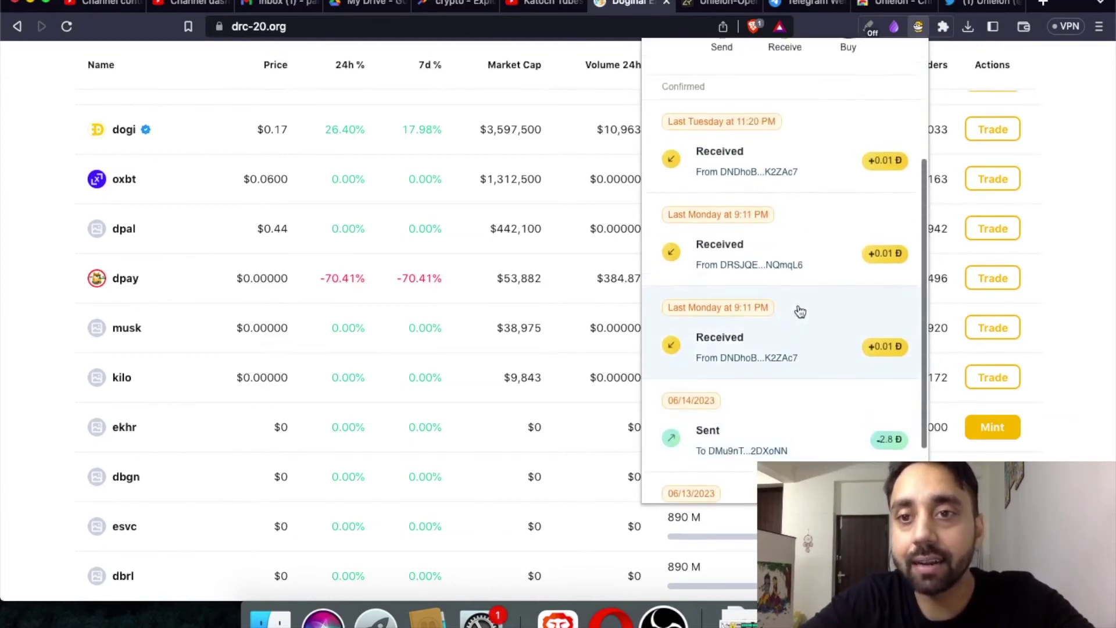
pyautogui.click(901, 76)
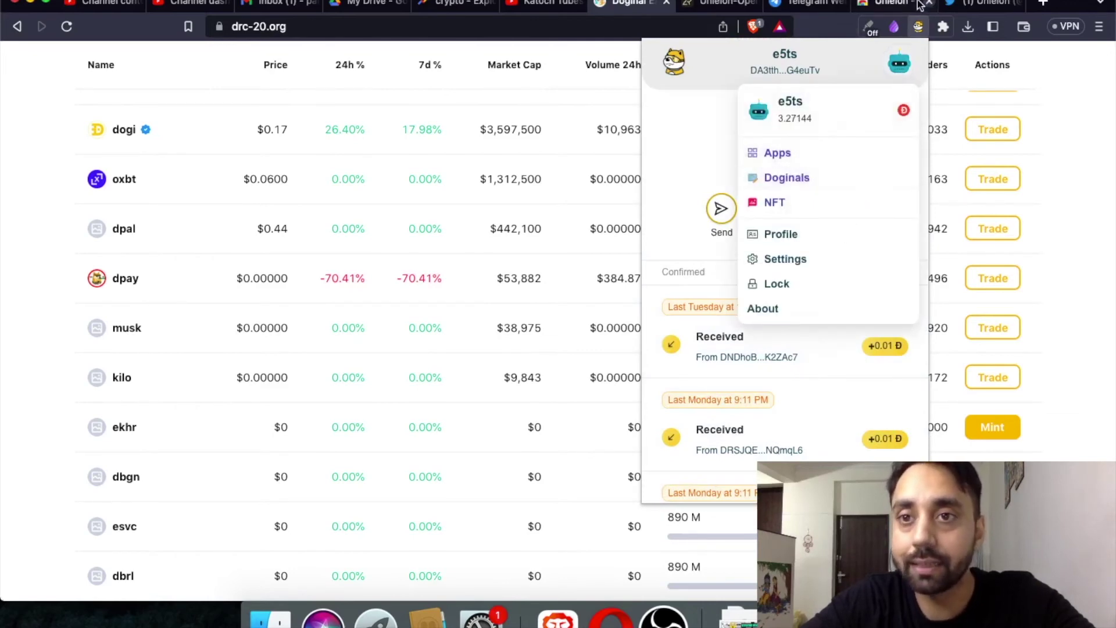
# Return to Unielon, look at the wallet install page, then go back to Inscribe.
pyautogui.click(730, 6)
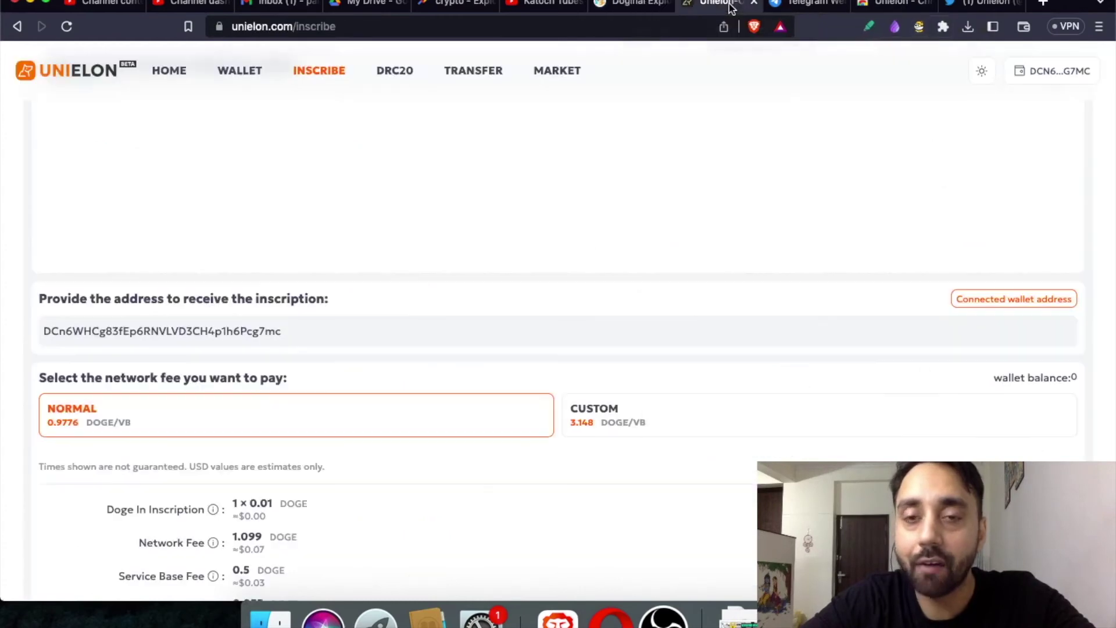
pyautogui.scroll(-4, 574, 252)
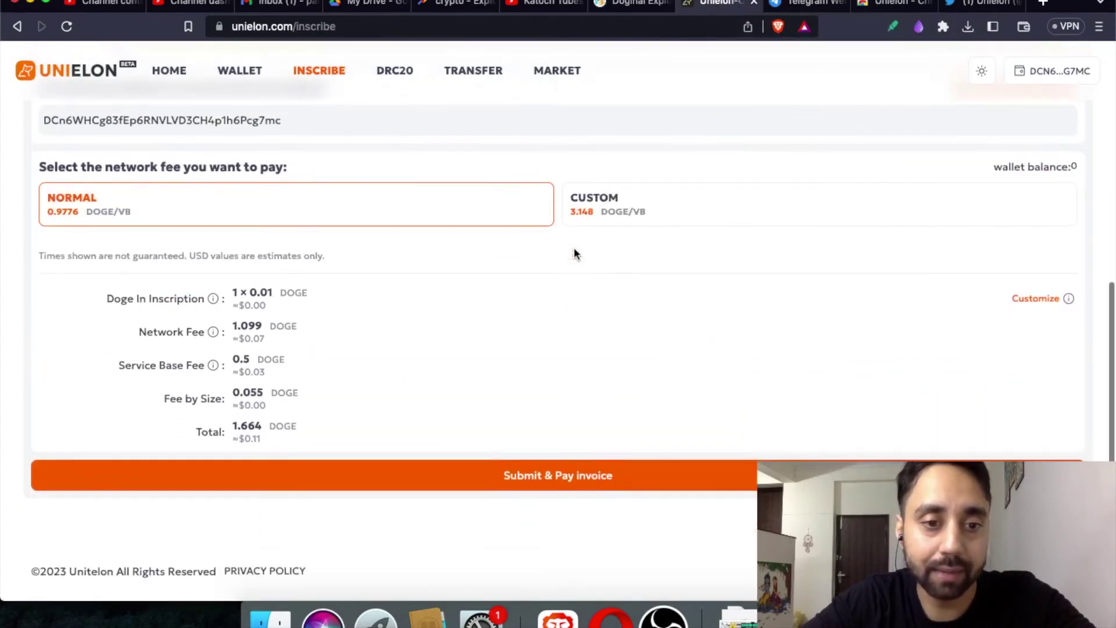
pyautogui.scroll(9, 573, 252)
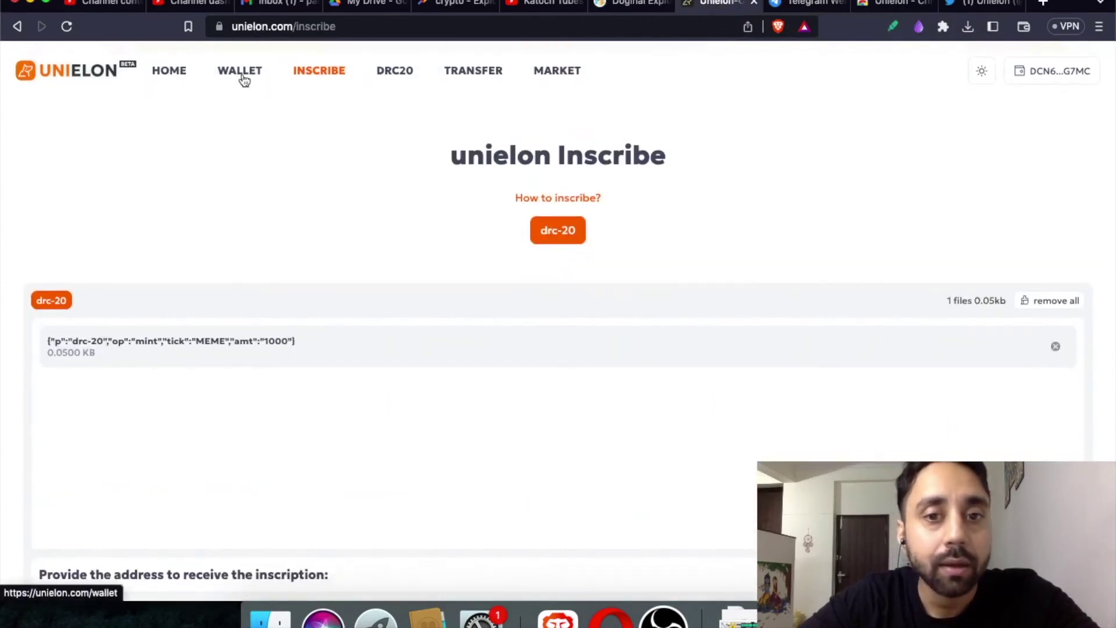
pyautogui.click(241, 72)
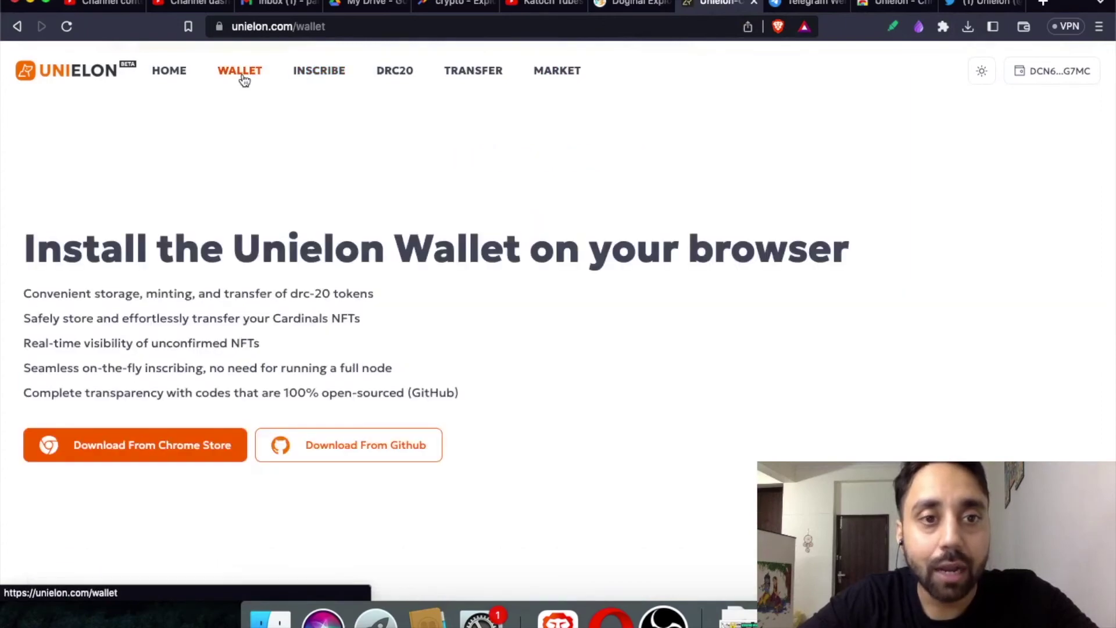
pyautogui.click(323, 75)
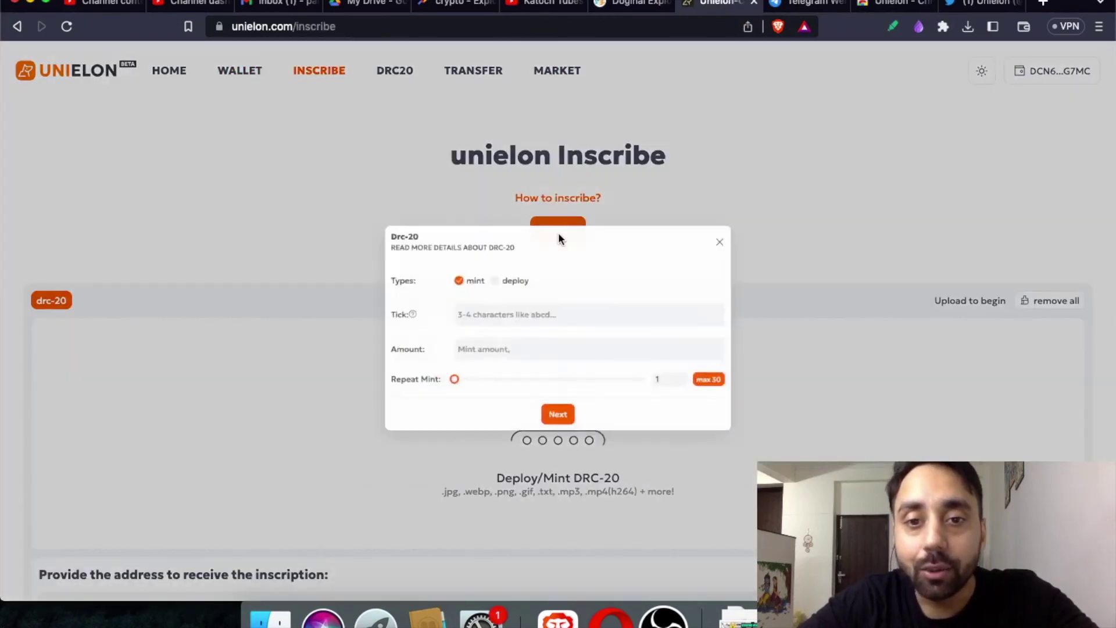
# Start a DRC-20 mint form with tick XYZ and move to the amount field.
pyautogui.click(472, 303)
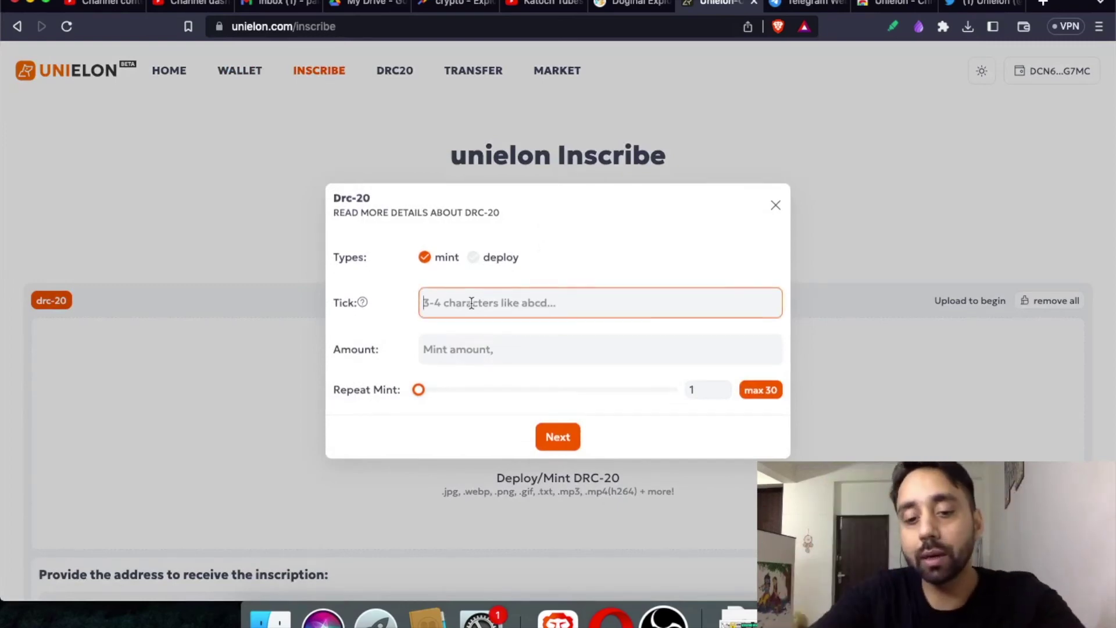
pyautogui.write('XYZ')
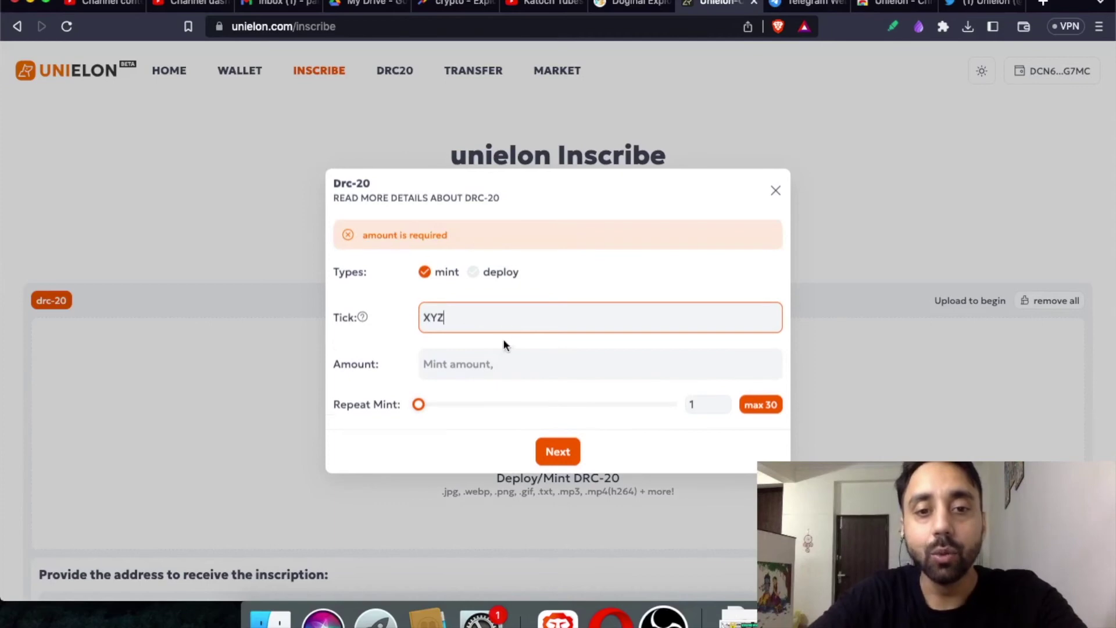
pyautogui.click(494, 365)
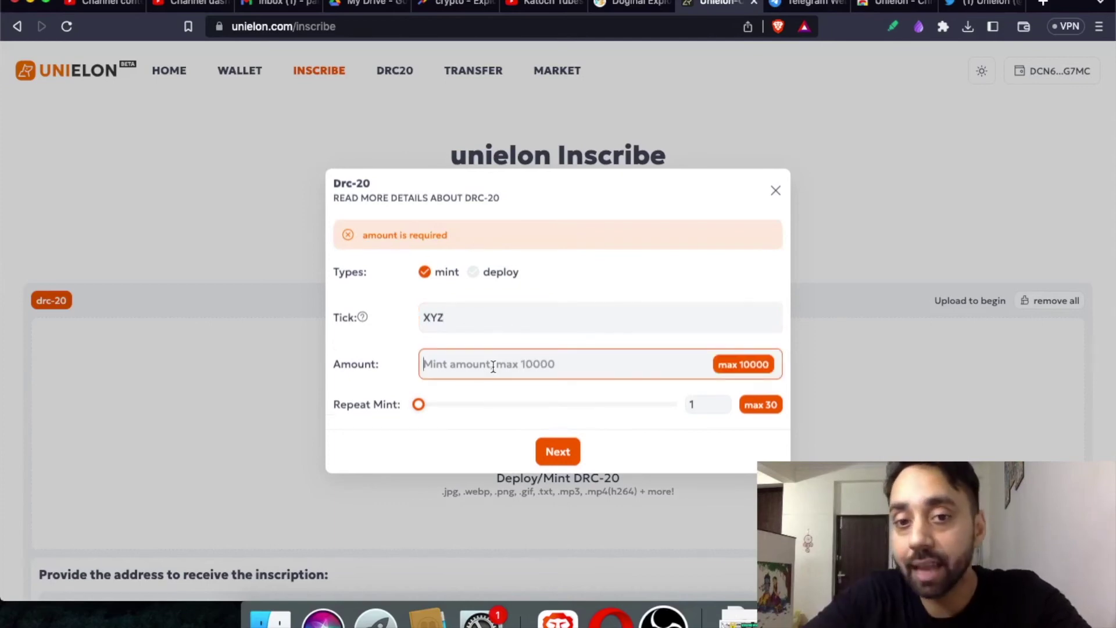
# Switch the form to deploy with total supply 10000000 and limit per mint 1000.
pyautogui.click(474, 273)
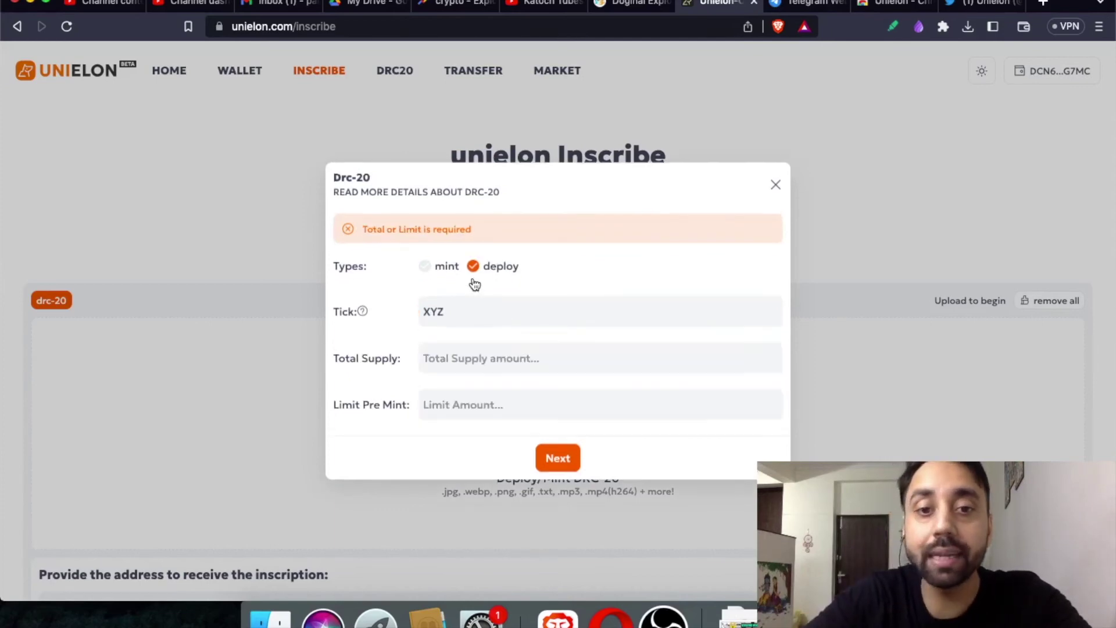
pyautogui.click(462, 352)
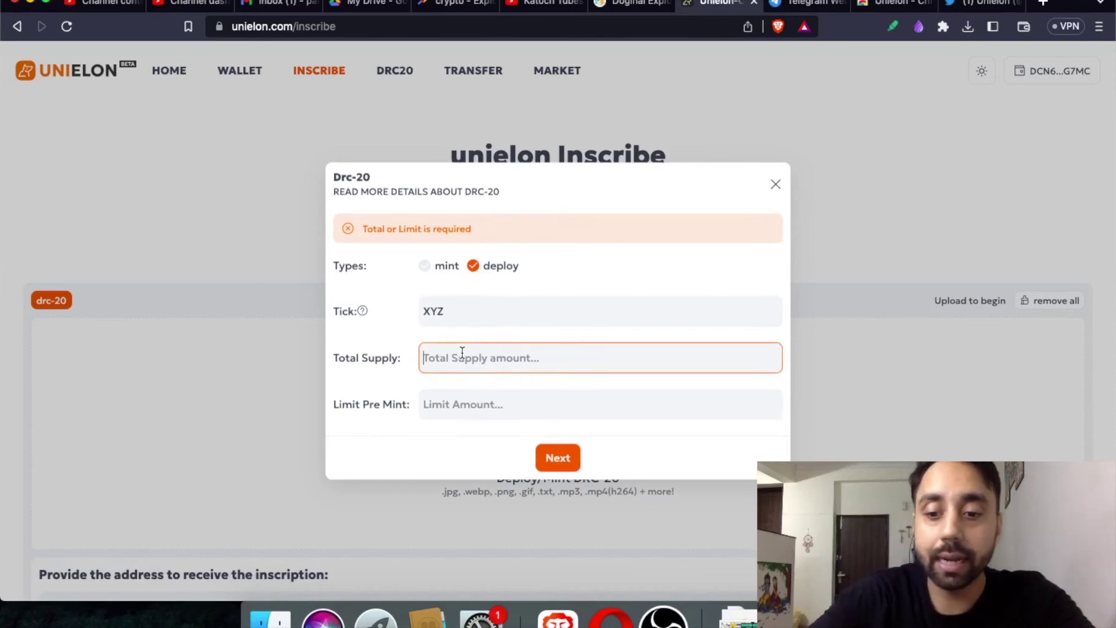
pyautogui.write('10000000')
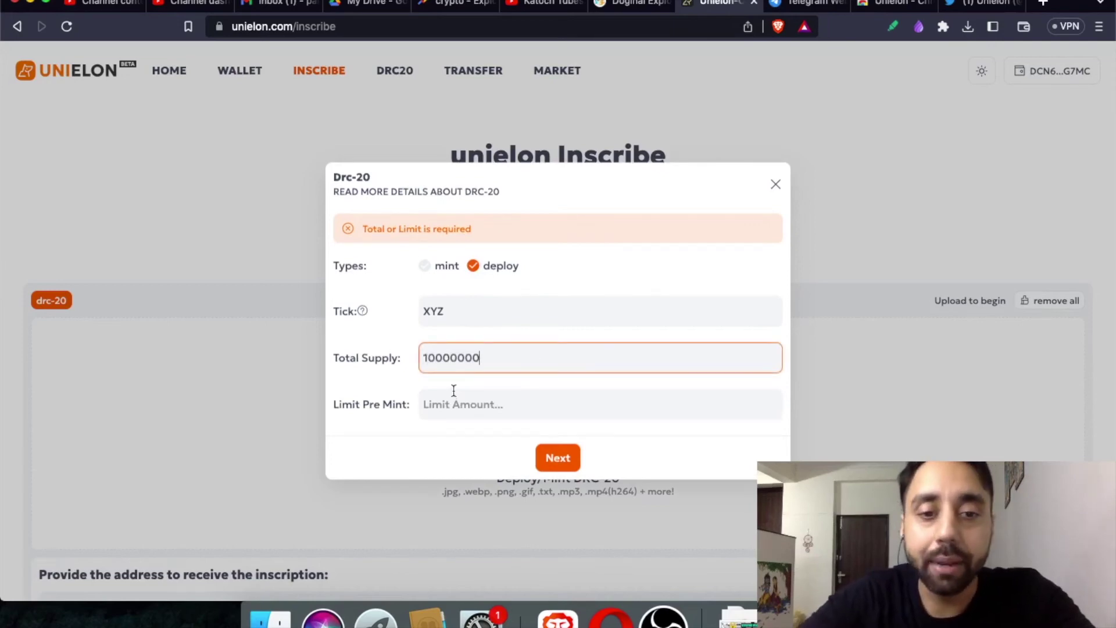
pyautogui.click(455, 404)
pyautogui.write('1')
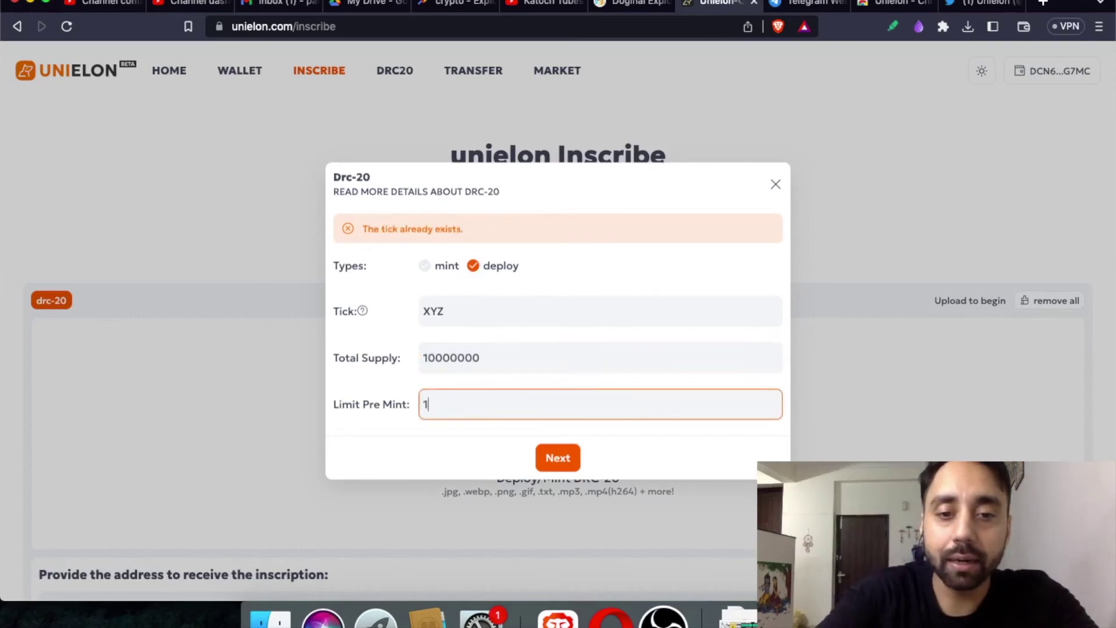
pyautogui.write('0000')
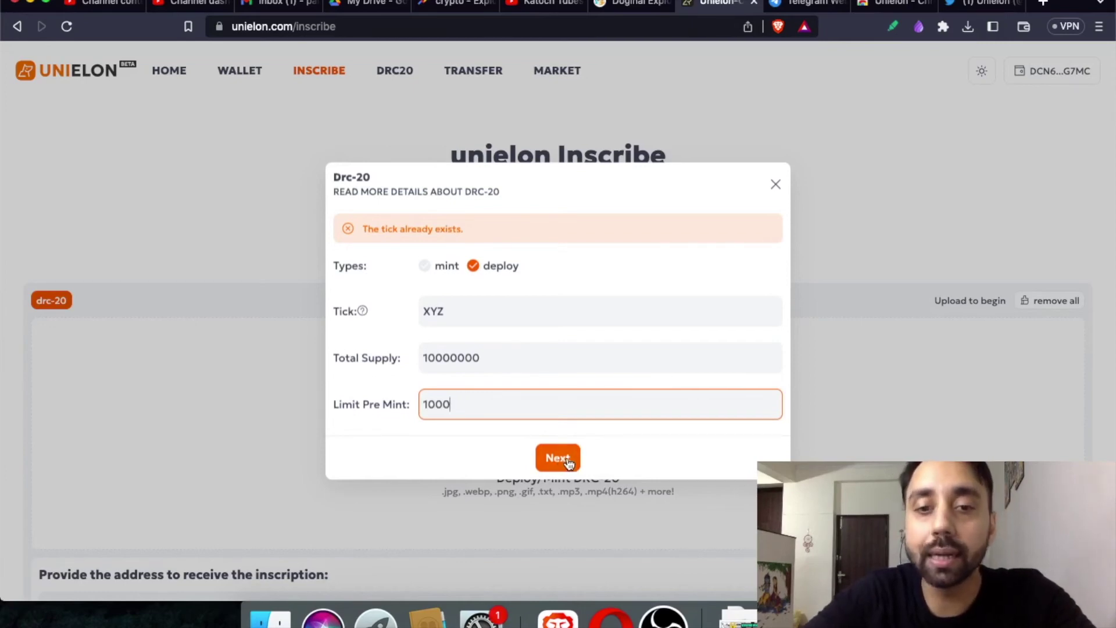
pyautogui.click(568, 462)
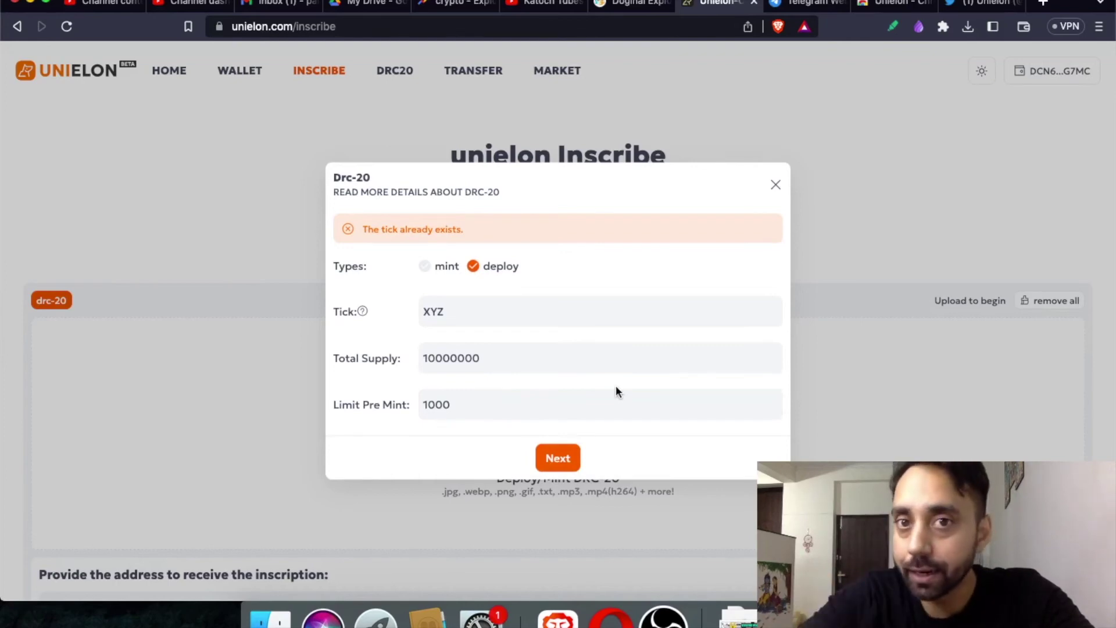
# Change the tick from XYZ to XYZ2 and submit the deploy form.
pyautogui.doubleClick(433, 311)
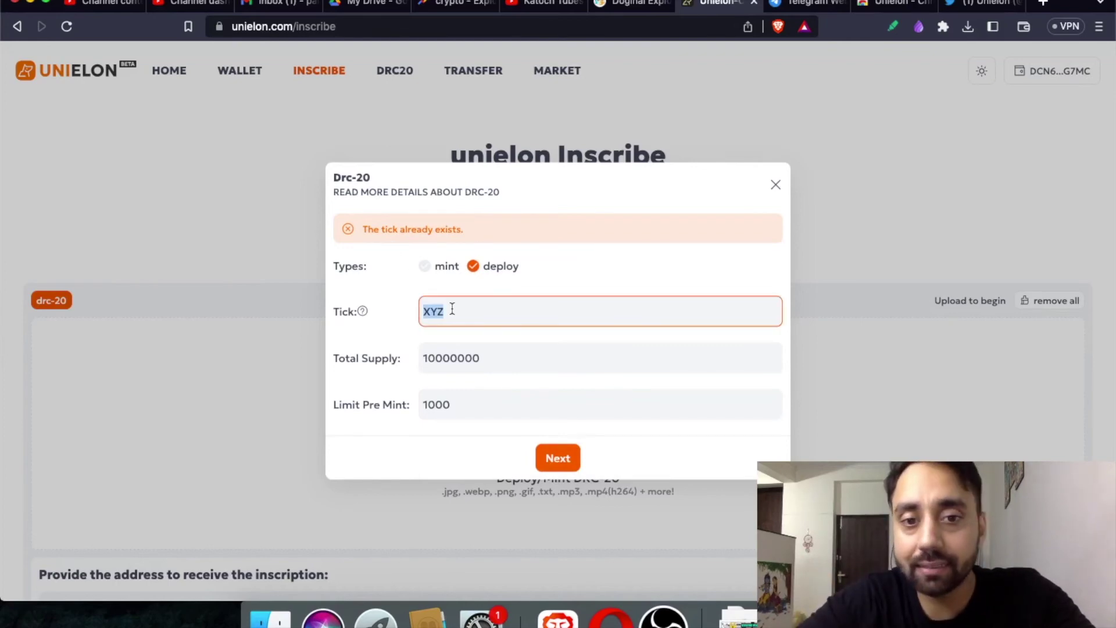
pyautogui.write('XYZ2')
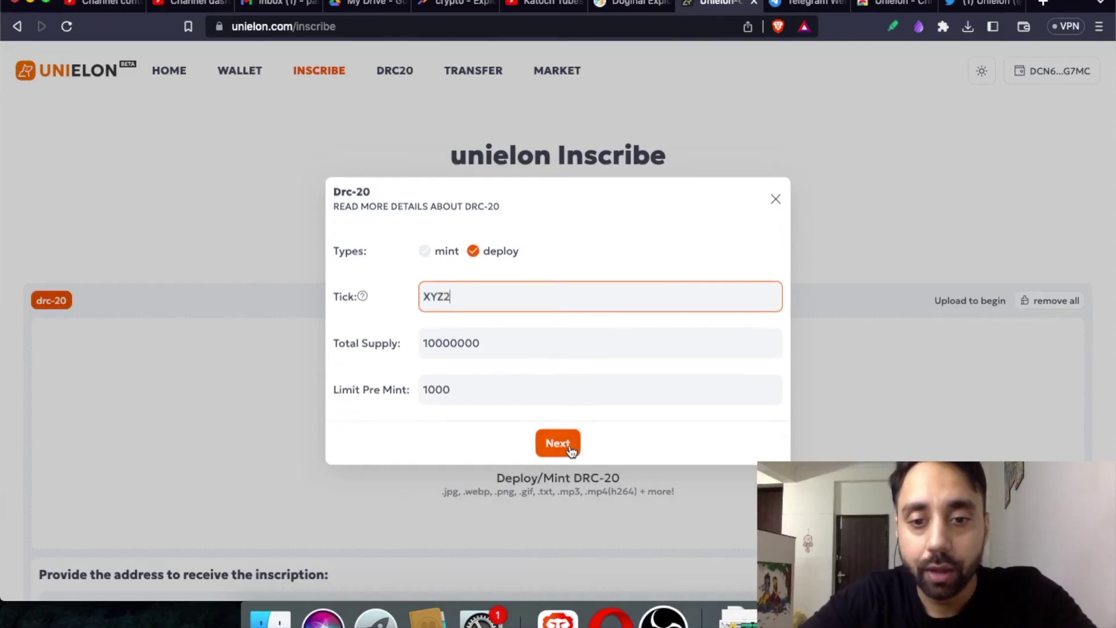
pyautogui.click(570, 444)
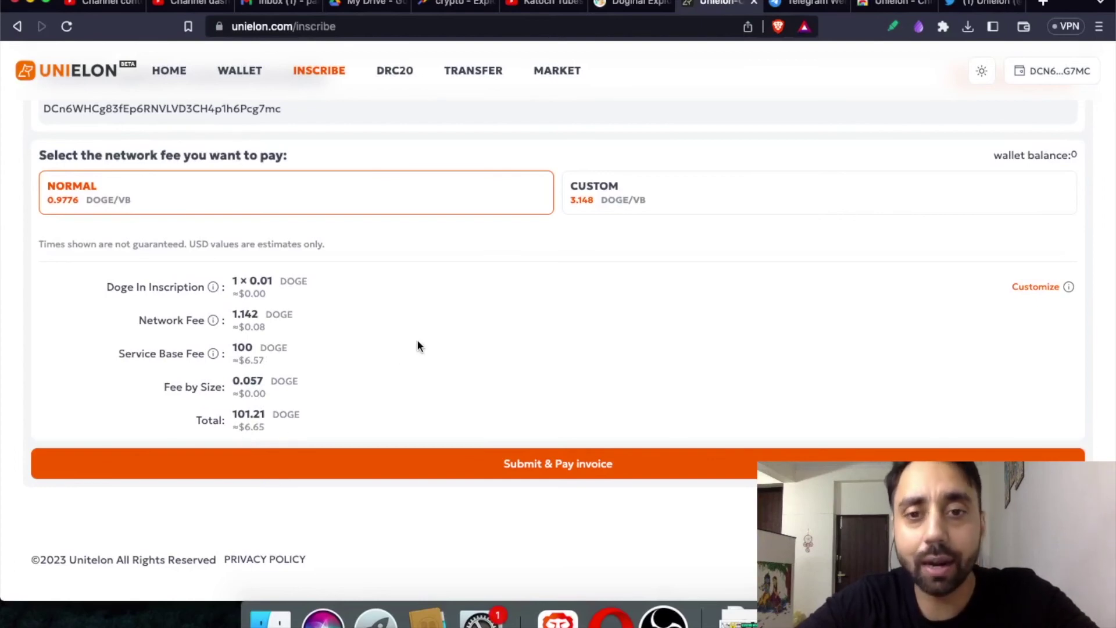
# Switch to the drc-20.org Doginal Explorer tab while the XYZ2 deploy waits at payment.
pyautogui.click(631, 7)
# Glance at the Unielon inscribe page, then return to the Doginal Explorer page.
pyautogui.scroll(5, 418, 271)
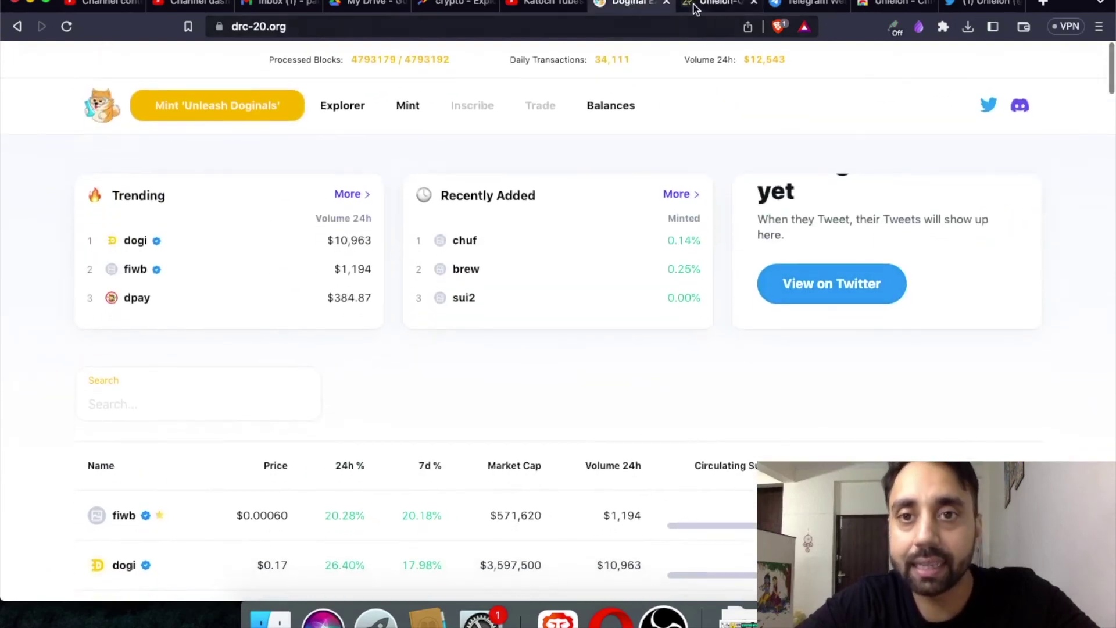
pyautogui.click(695, 7)
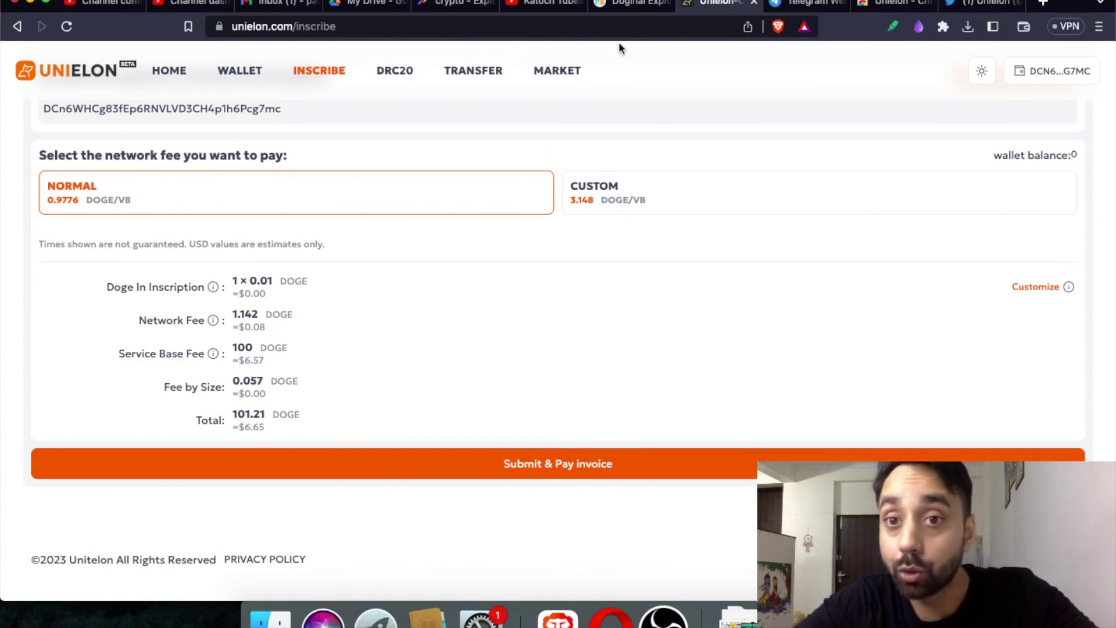
pyautogui.click(628, 6)
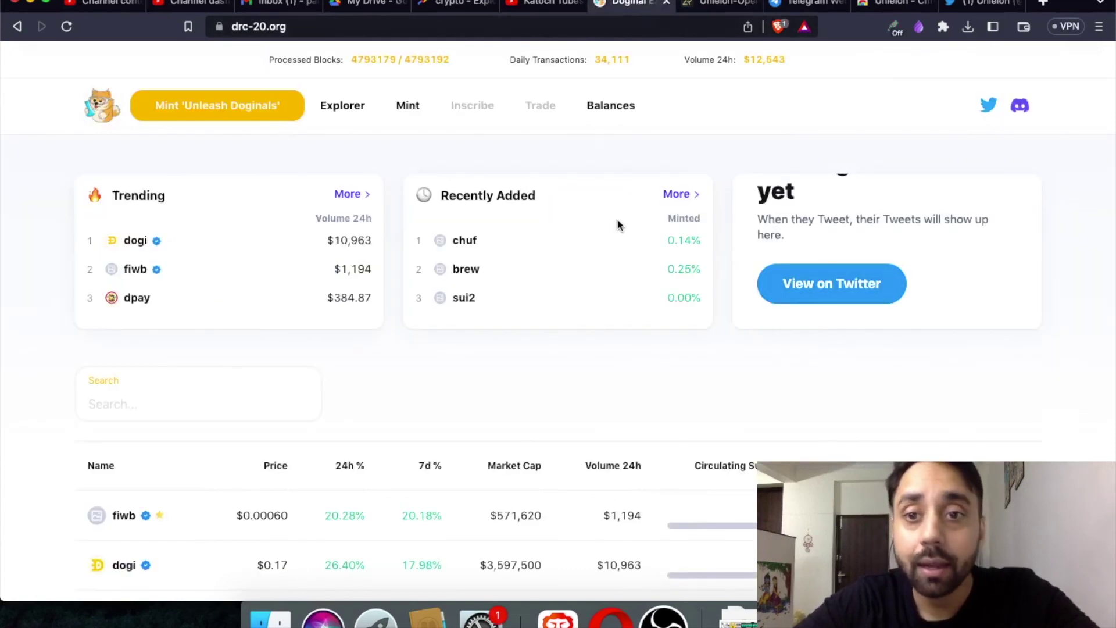
# Check DPal Wallet's DRC20 balances, such as 100000.0 pill, then go to the Unielon store tab.
pyautogui.click(941, 29)
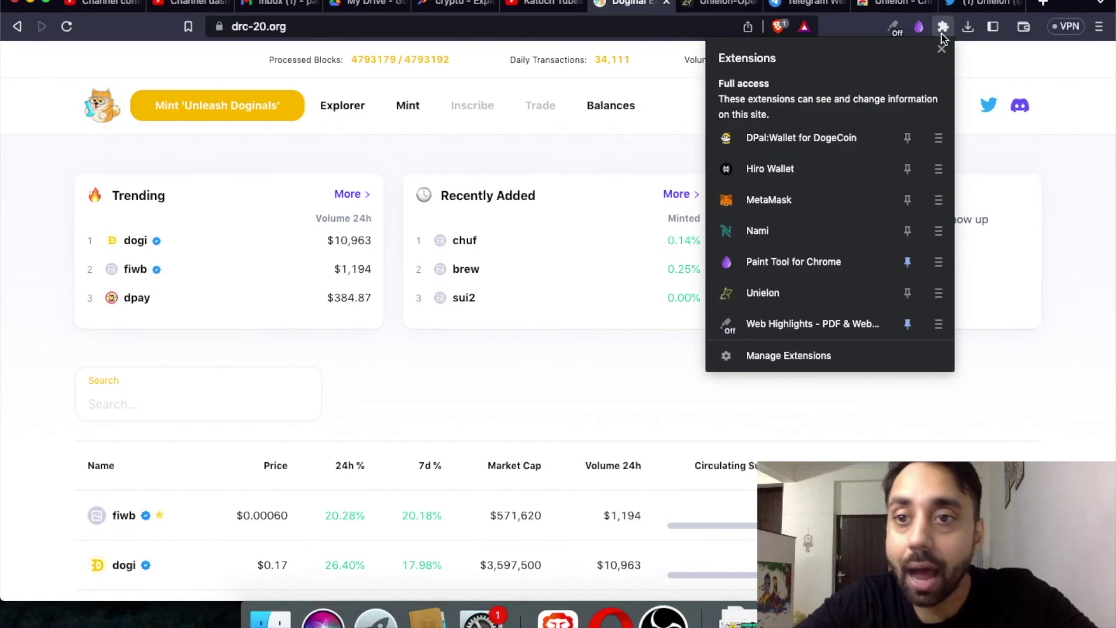
pyautogui.click(809, 136)
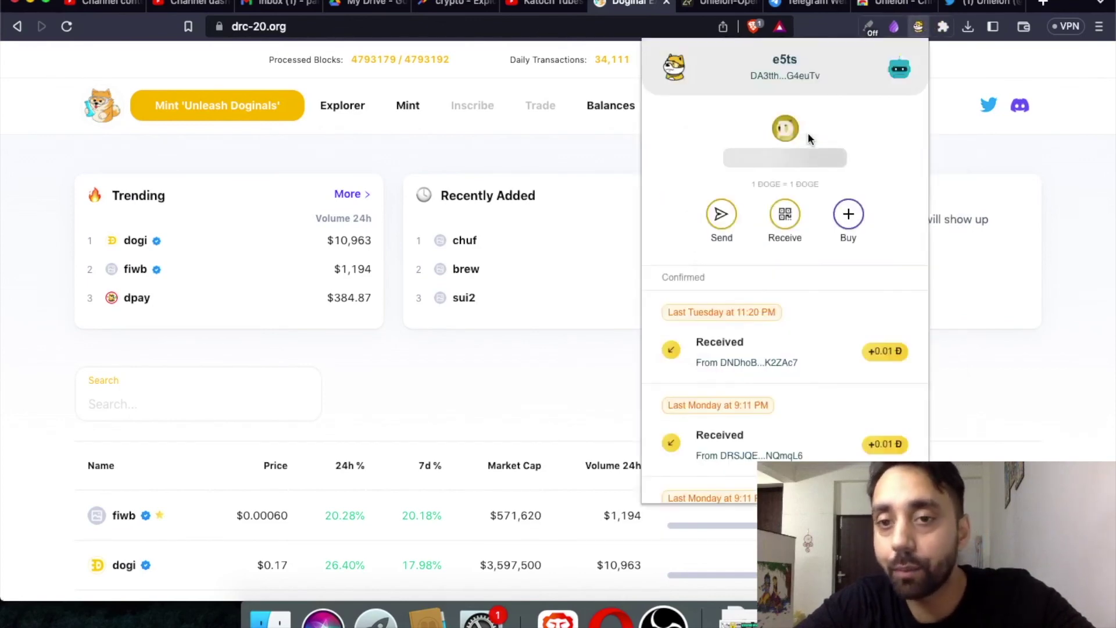
pyautogui.click(899, 69)
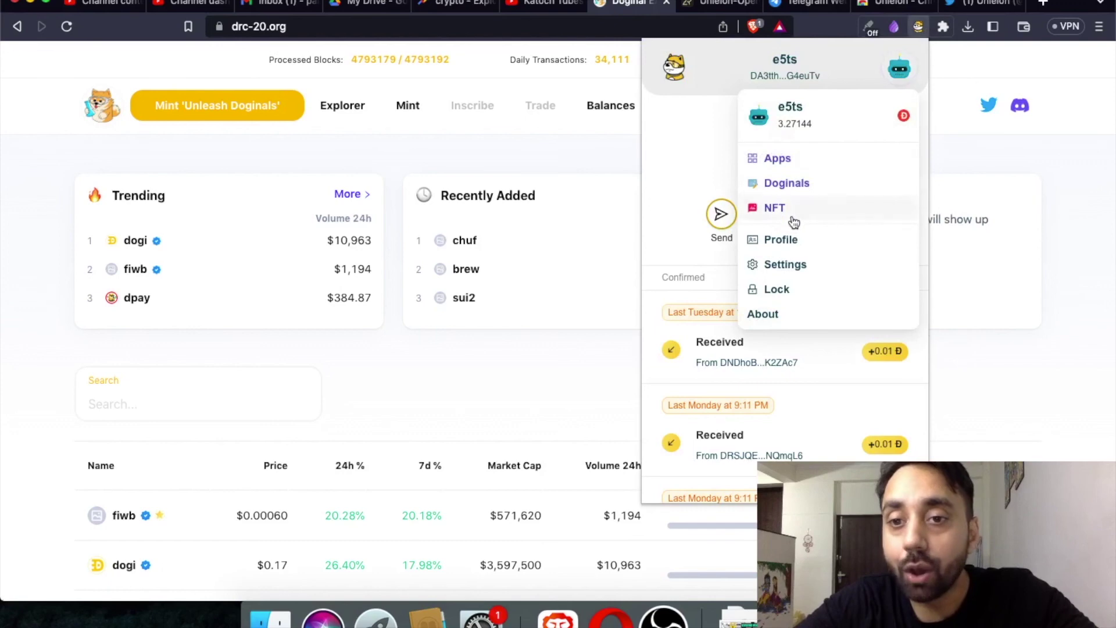
pyautogui.click(795, 186)
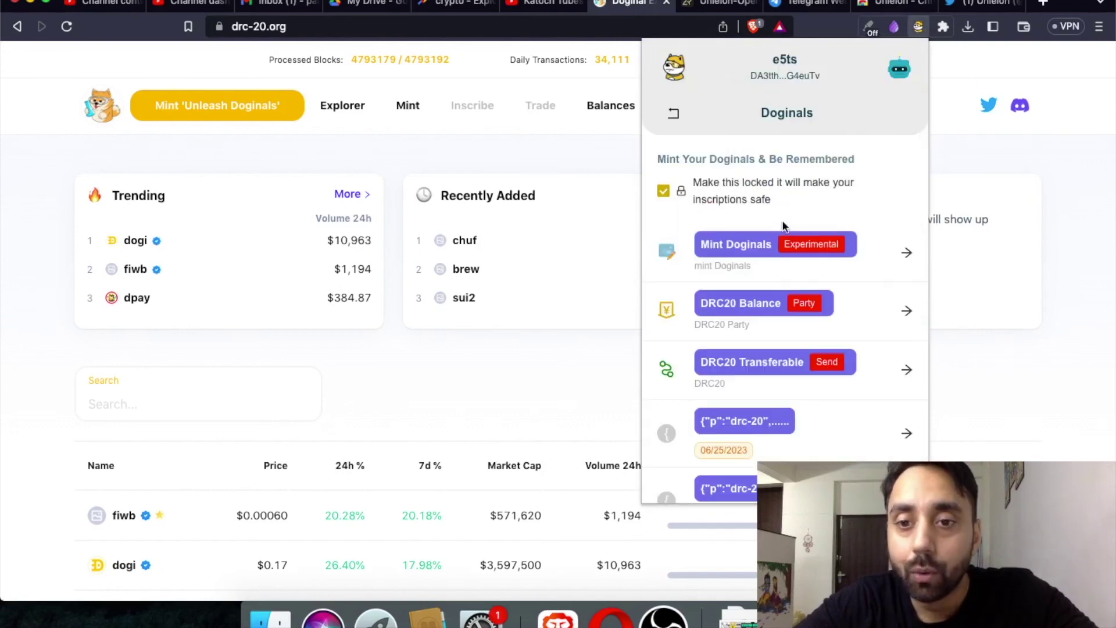
pyautogui.click(790, 302)
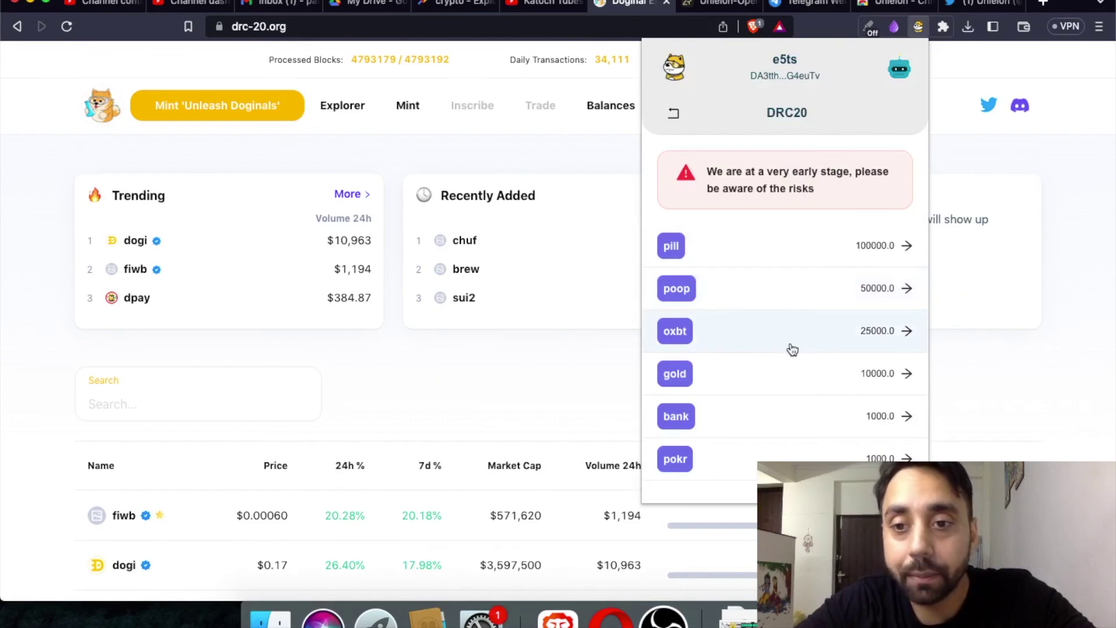
pyautogui.click(673, 115)
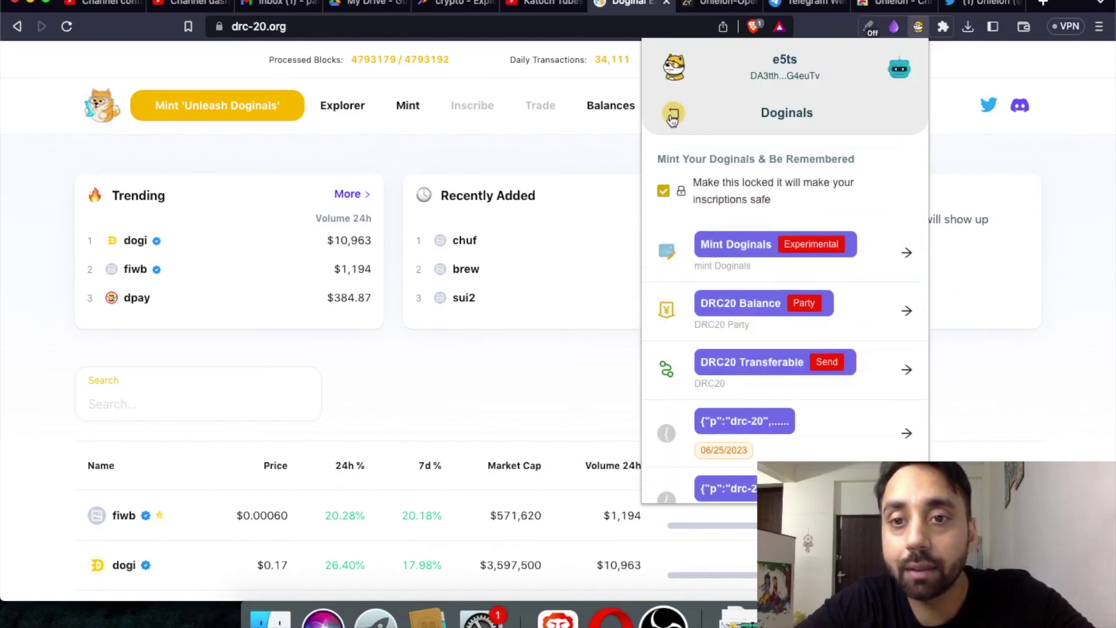
pyautogui.click(899, 6)
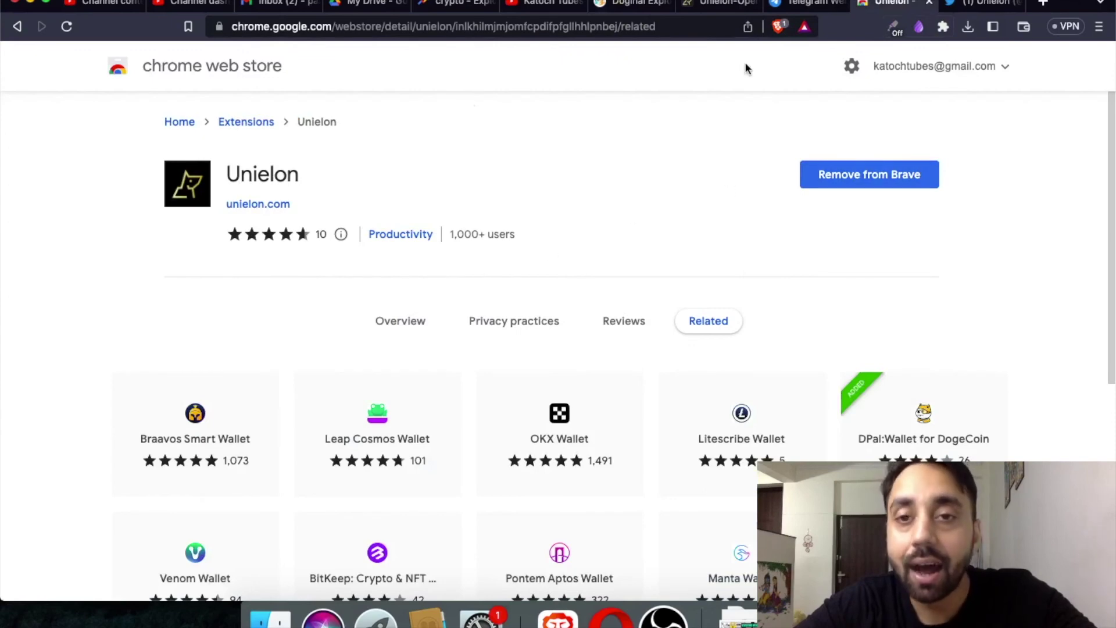
# Browse the Unielon fee page and drc-20.org token list, then open Unielon's Market page.
pyautogui.click(715, 6)
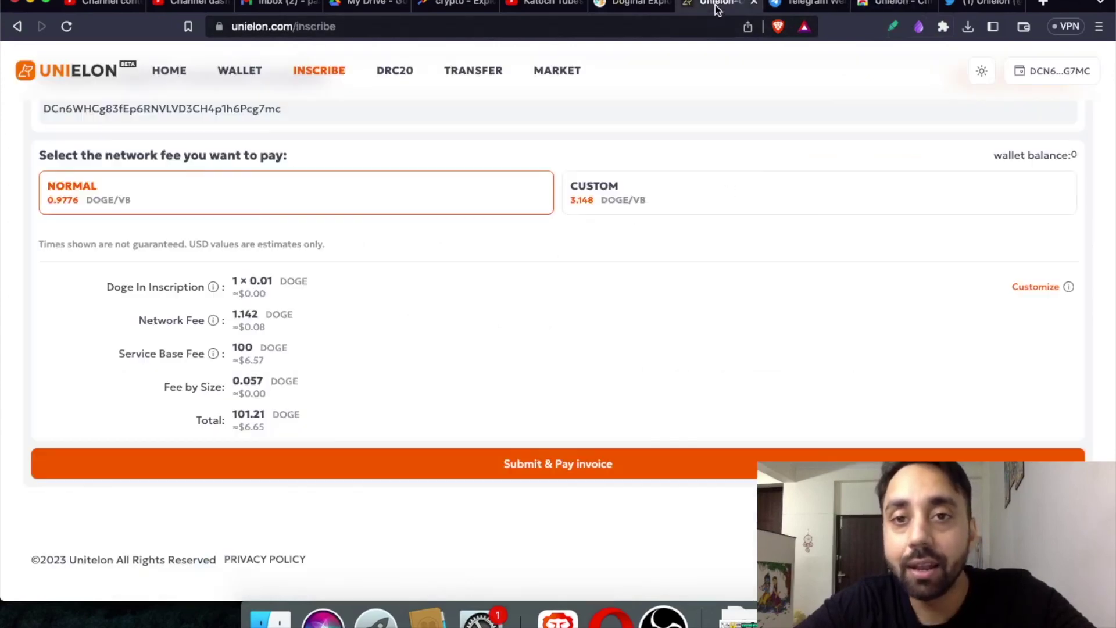
pyautogui.click(617, 8)
pyautogui.scroll(-4, 640, 367)
pyautogui.scroll(4, 641, 366)
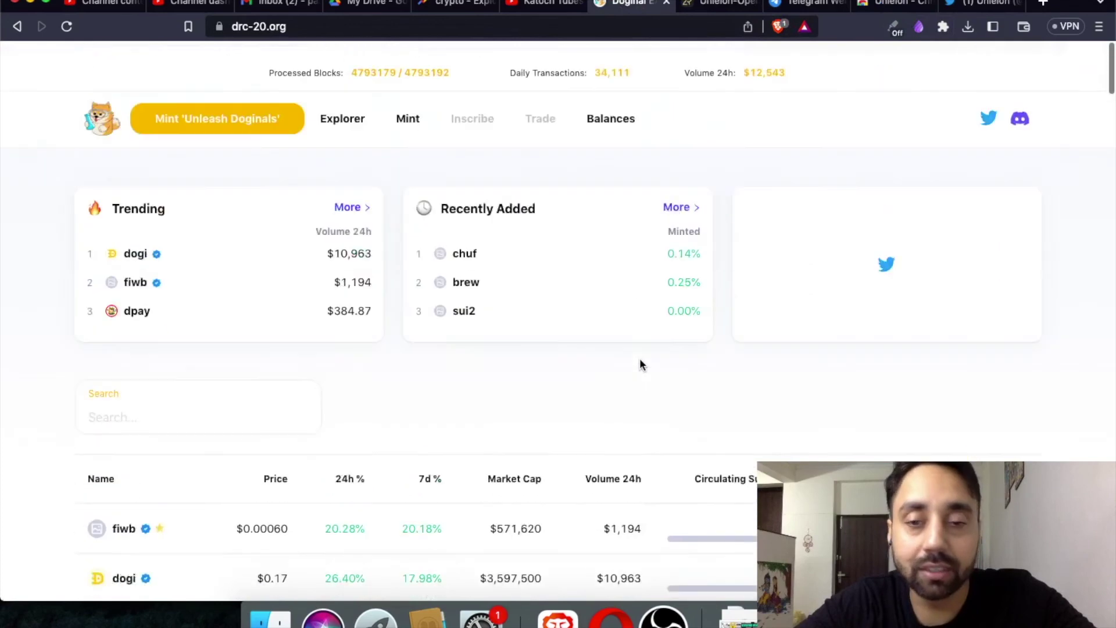
pyautogui.scroll(-1, 640, 365)
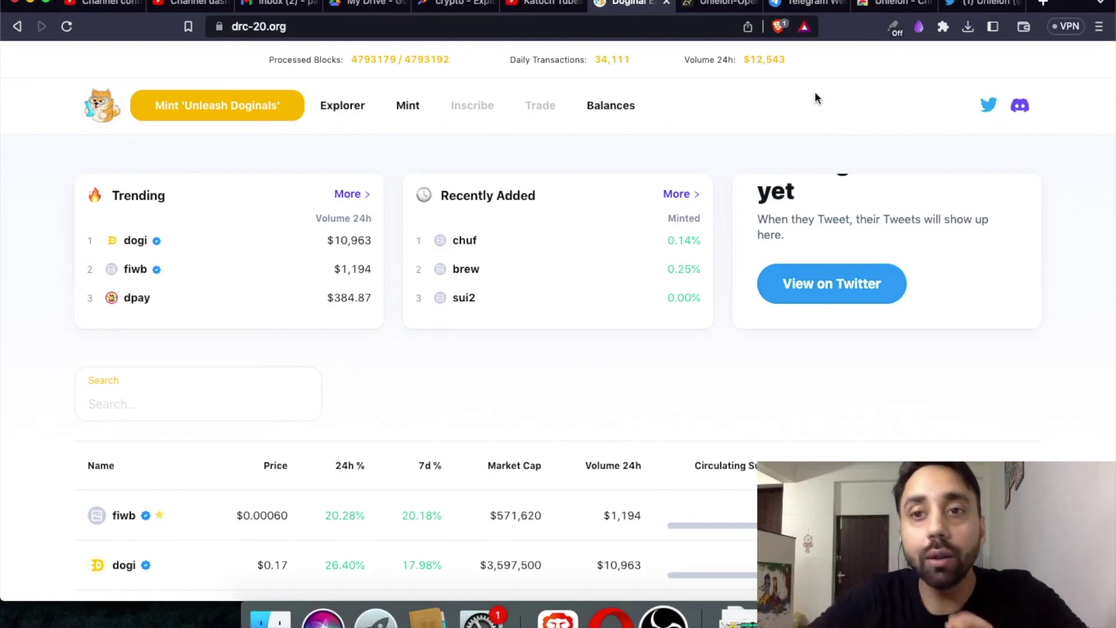
pyautogui.click(732, 4)
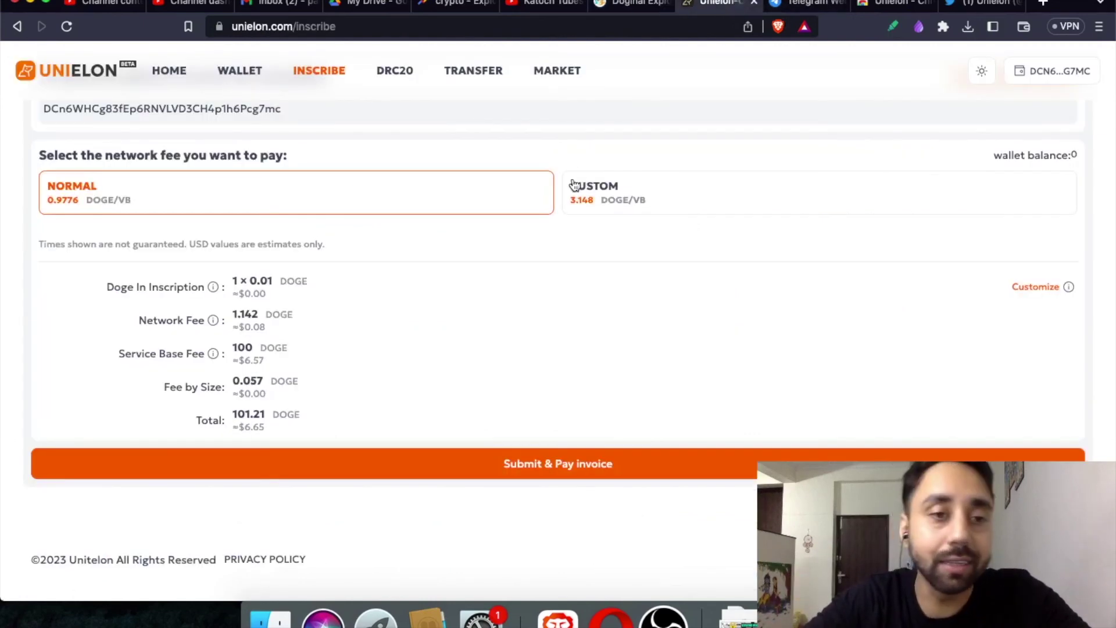
pyautogui.click(559, 72)
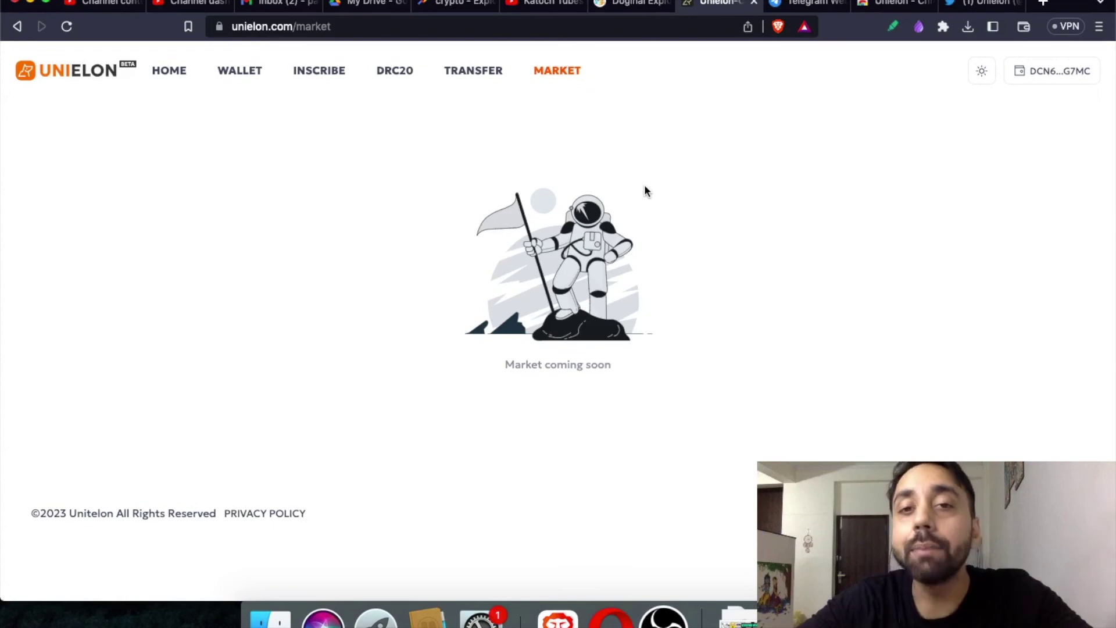